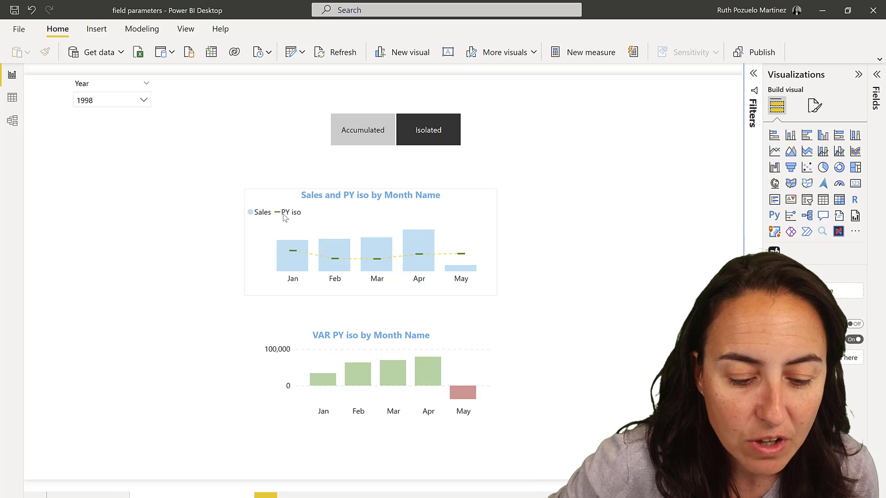
Toggle the slicer between Accumulated and Isolated several times to watch both charts switch.
left_click(352, 138)
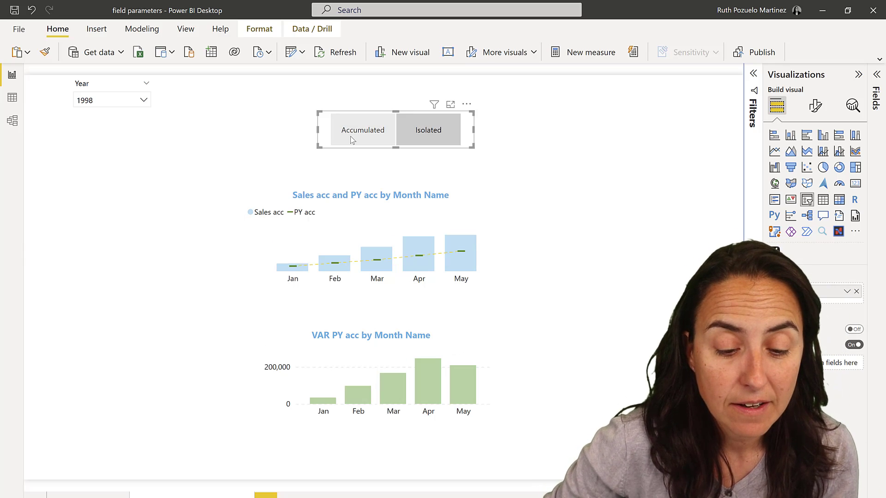
left_click(433, 133)
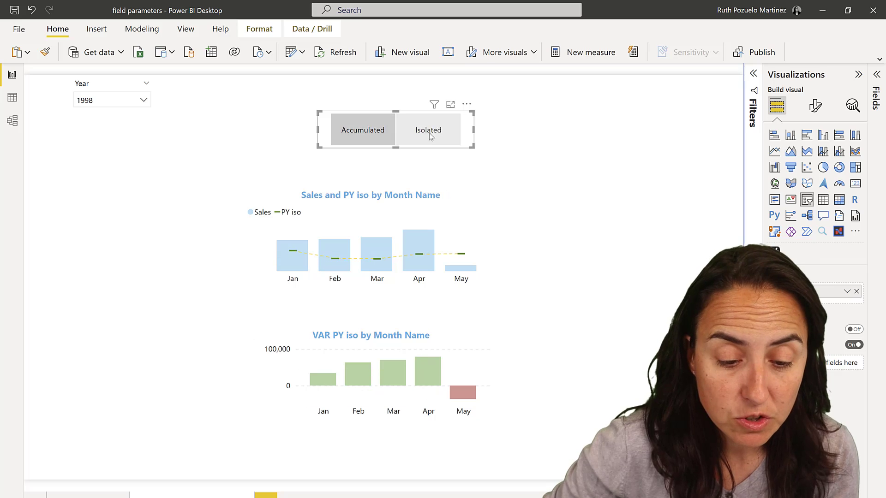
left_click(352, 139)
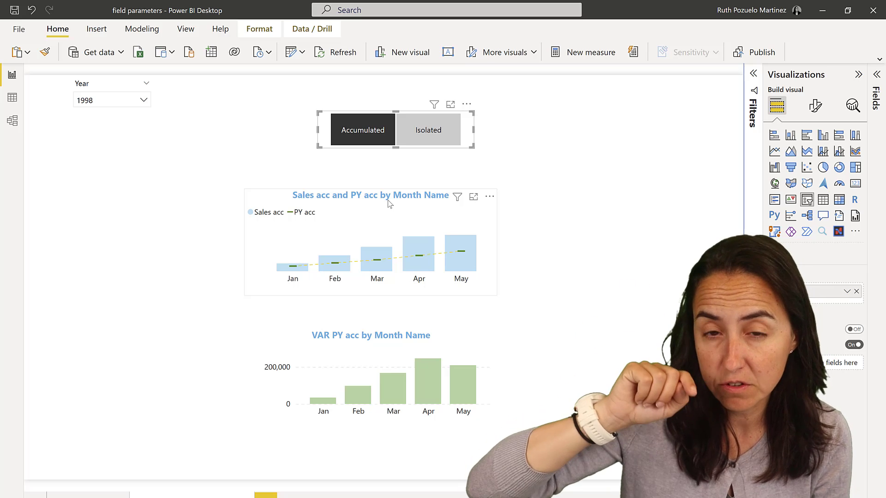
left_click(443, 142)
left_click(353, 137)
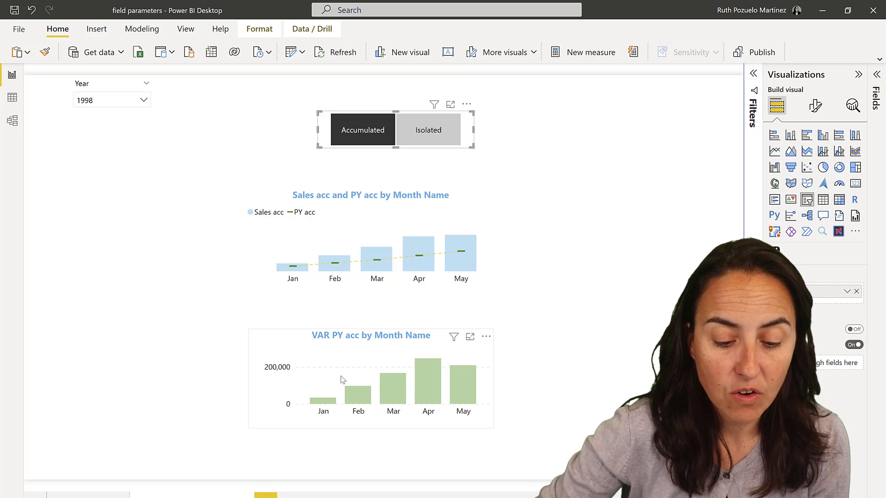
left_click(430, 135)
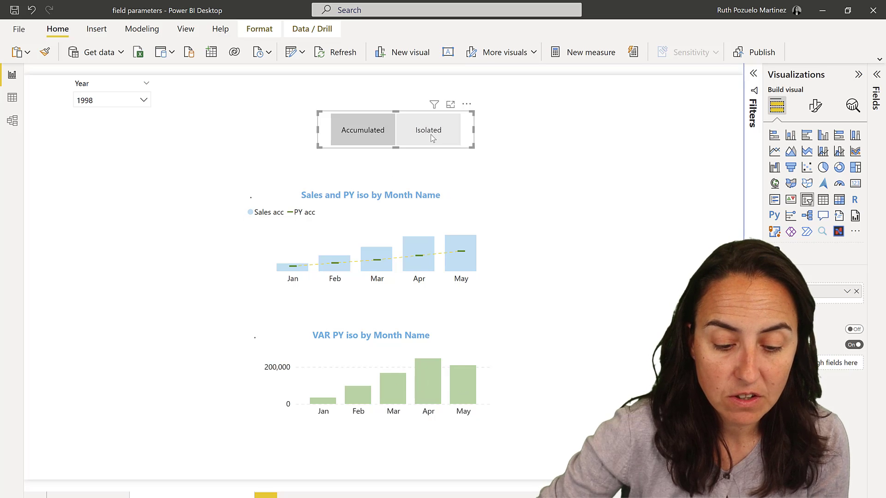
left_click(346, 133)
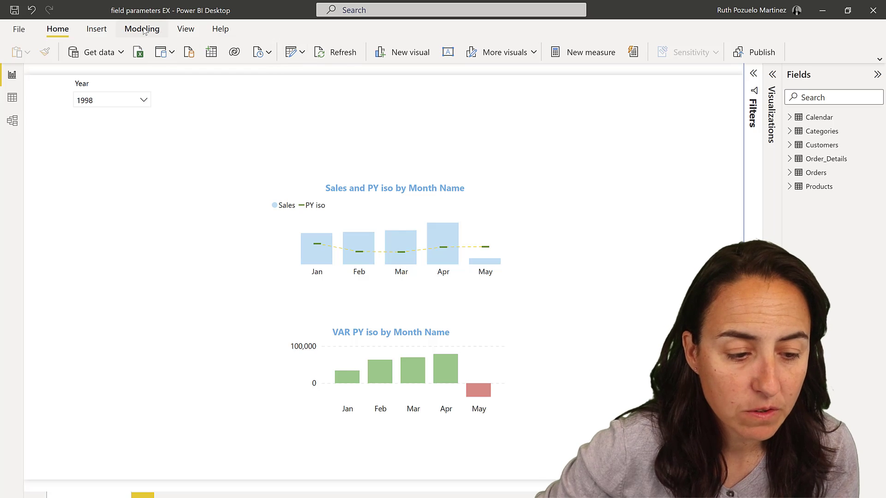
Show the Modeling tab's New parameter options: Numeric range and Fields.
left_click(141, 28)
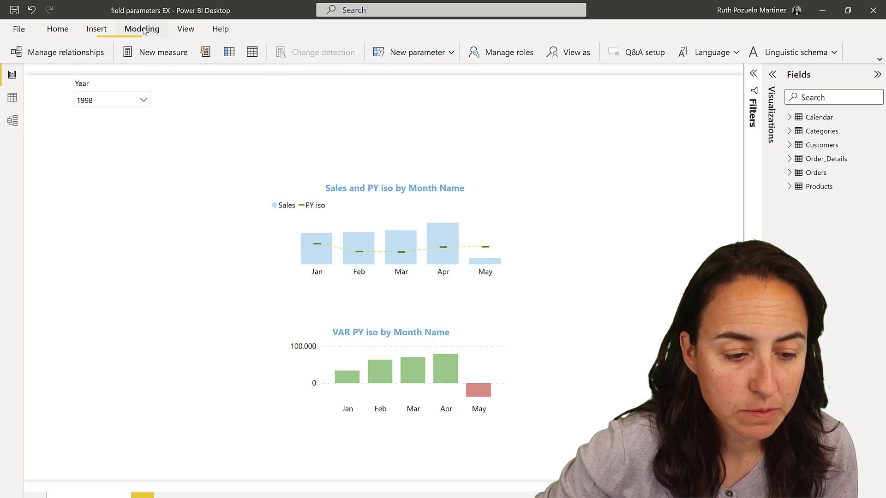
left_click(451, 53)
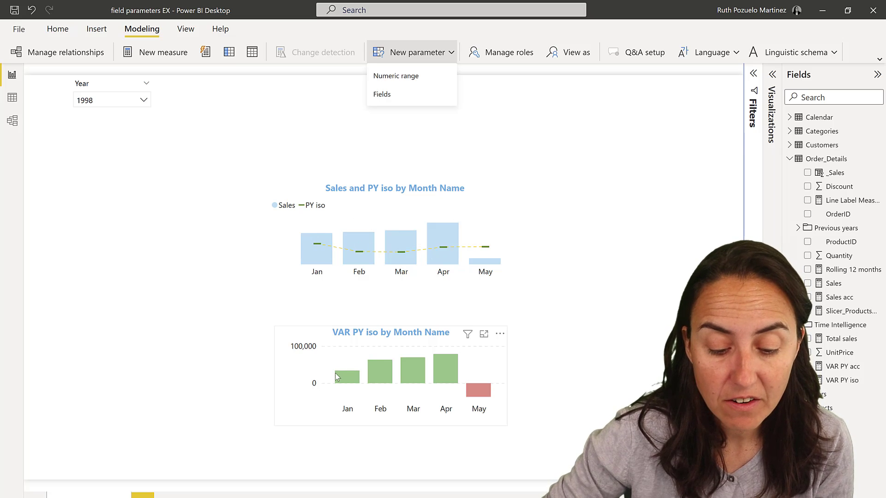
mouse_move(336, 377)
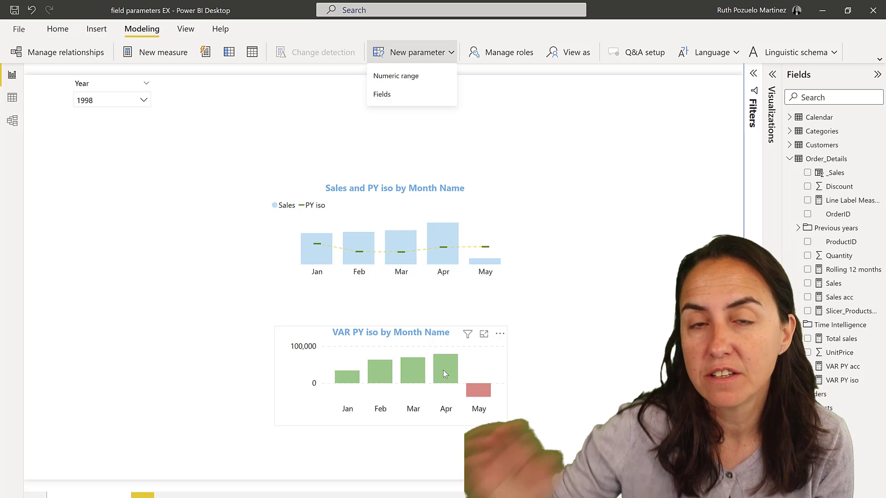
mouse_move(443, 373)
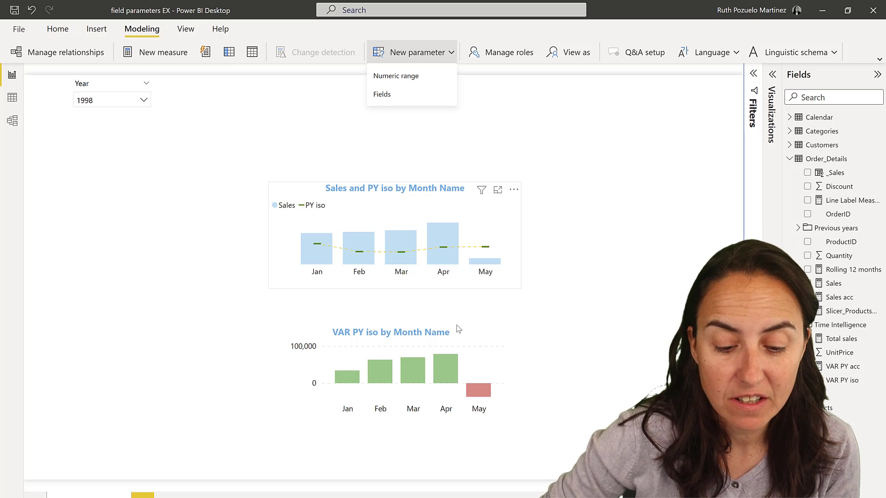
Start a fields parameter named 'acc/no acc' and add the Sales and Sales acc measures.
left_click(404, 99)
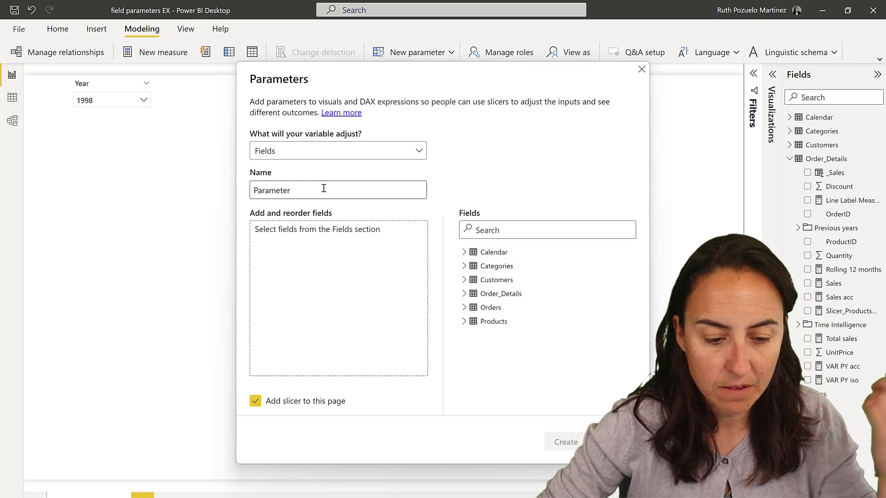
type("acc")
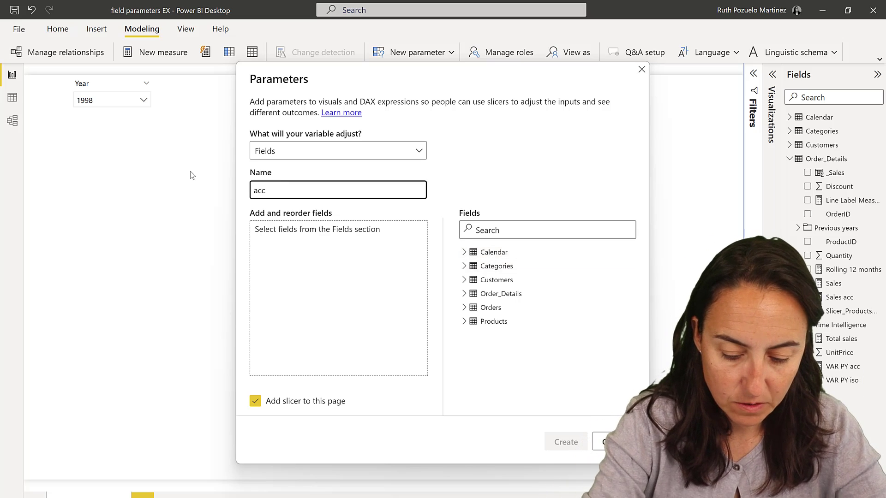
type("/no acc")
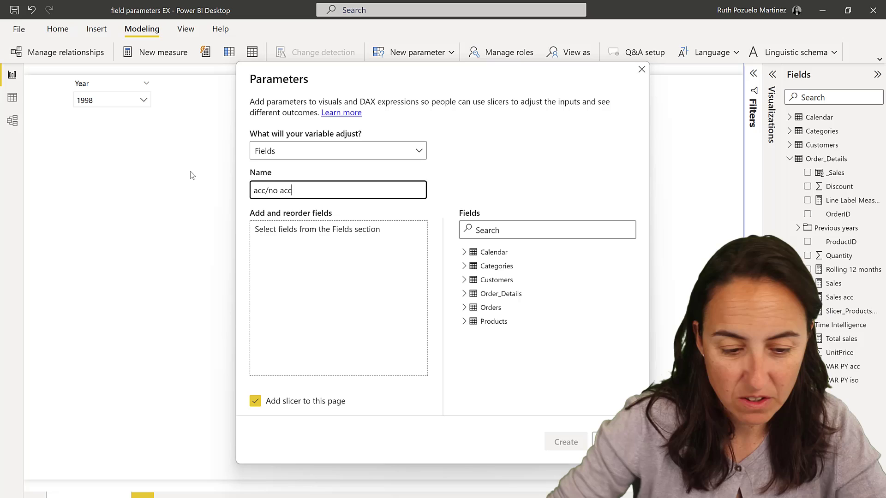
left_click(502, 234)
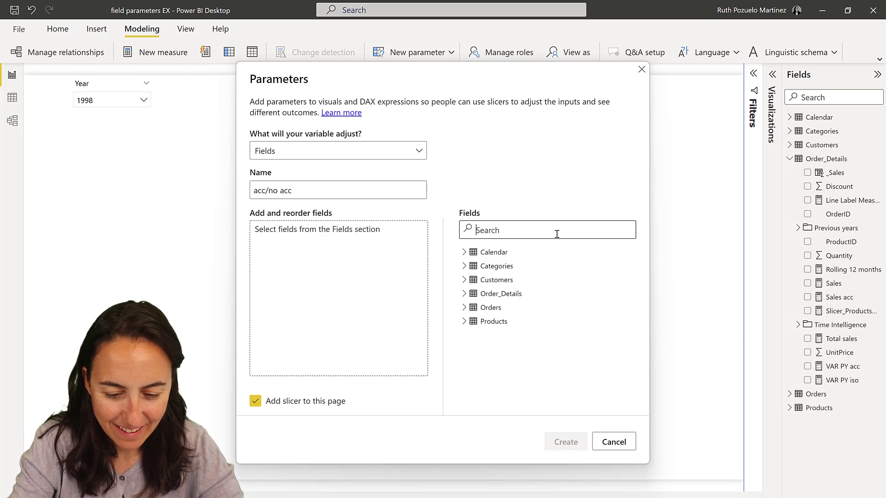
type("sale")
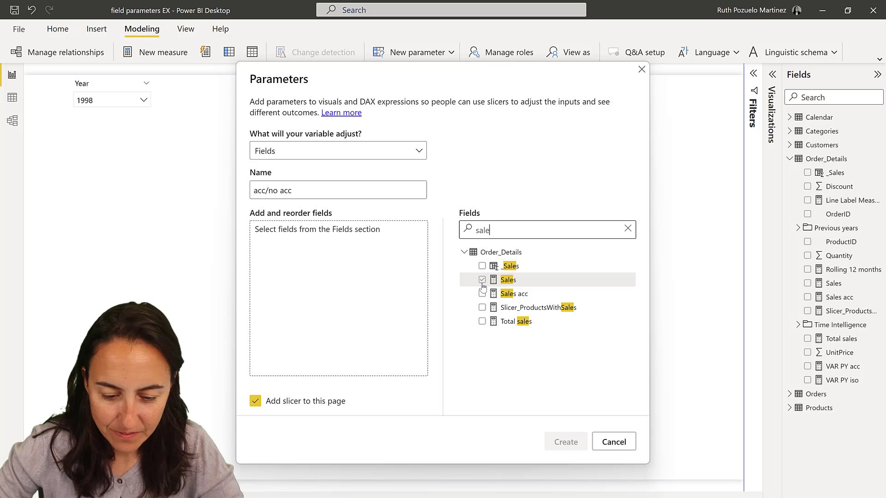
left_click(482, 280)
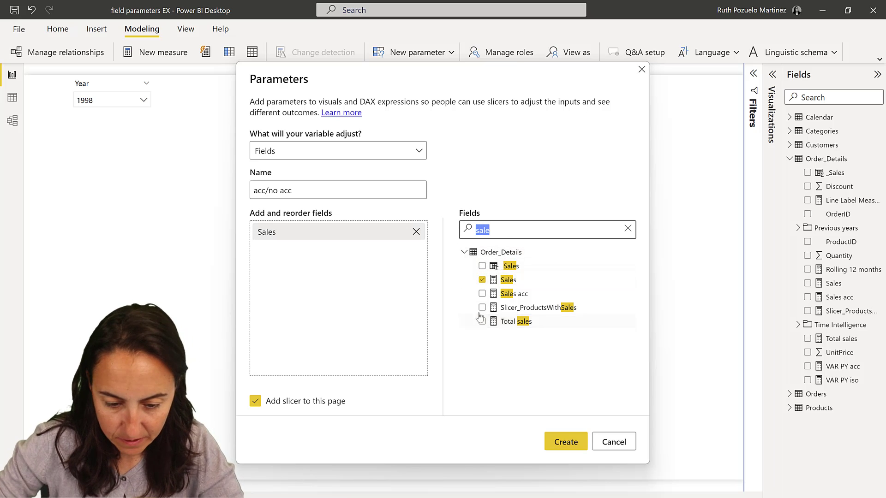
left_click(482, 294)
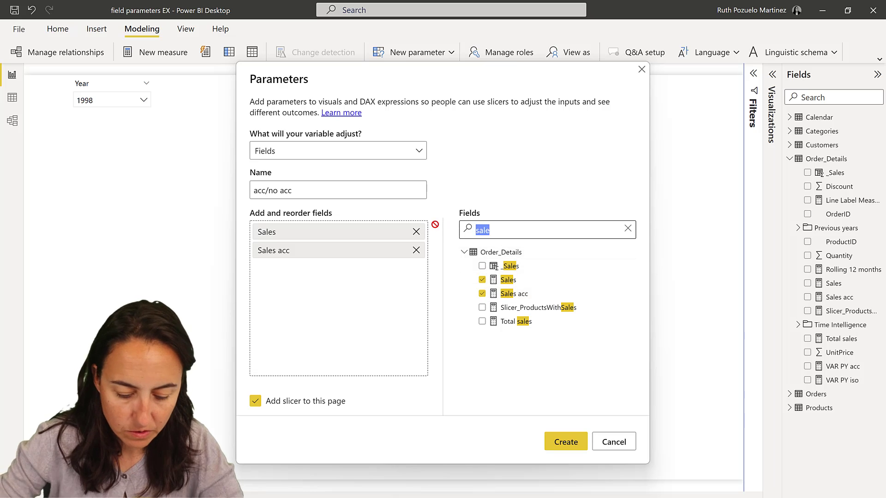
Add VAR PY acc and VAR PY iso to the parameter and create it.
type("VAR")
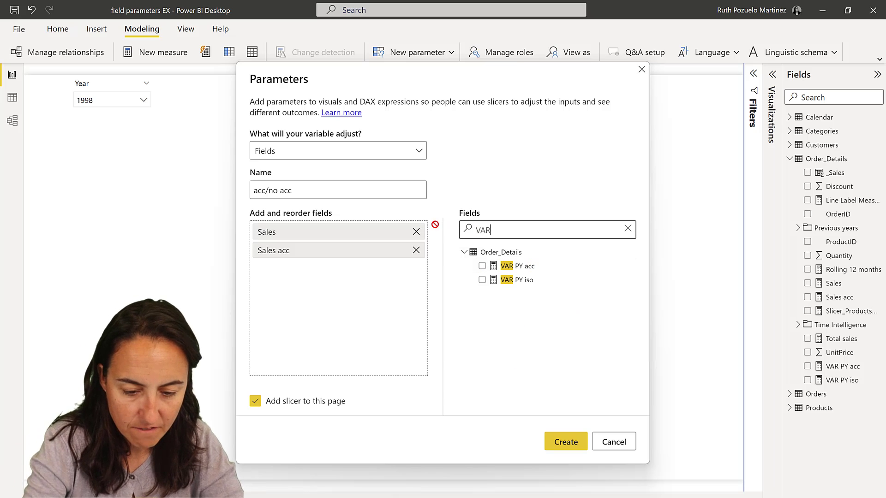
left_click(482, 266)
left_click(482, 280)
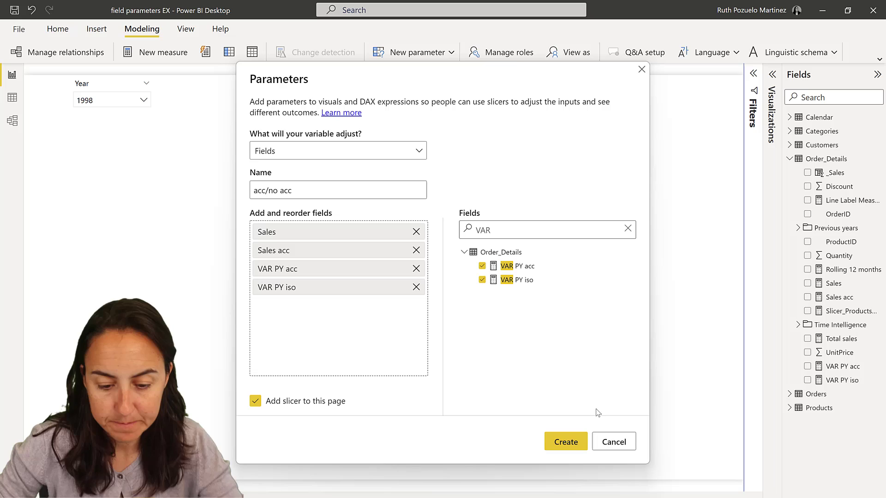
left_click(567, 442)
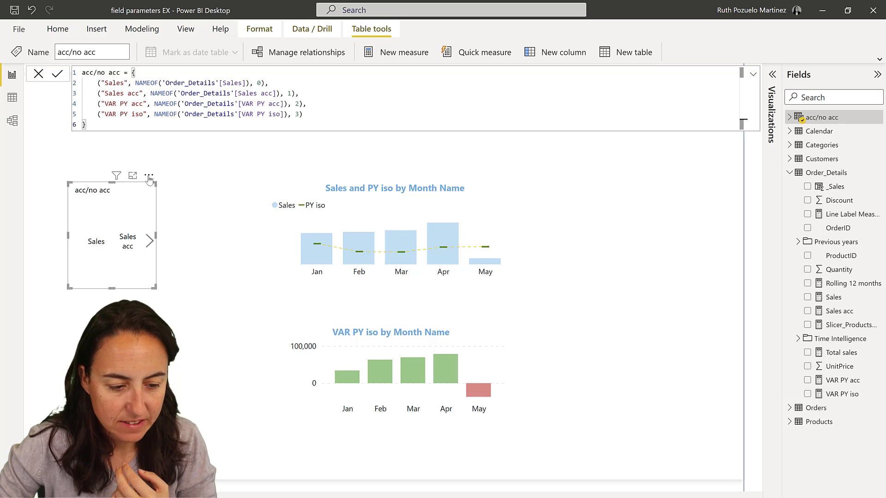
Remove the acc/no acc slicer from the page and view the acc/no acc table in Data view.
left_click(148, 176)
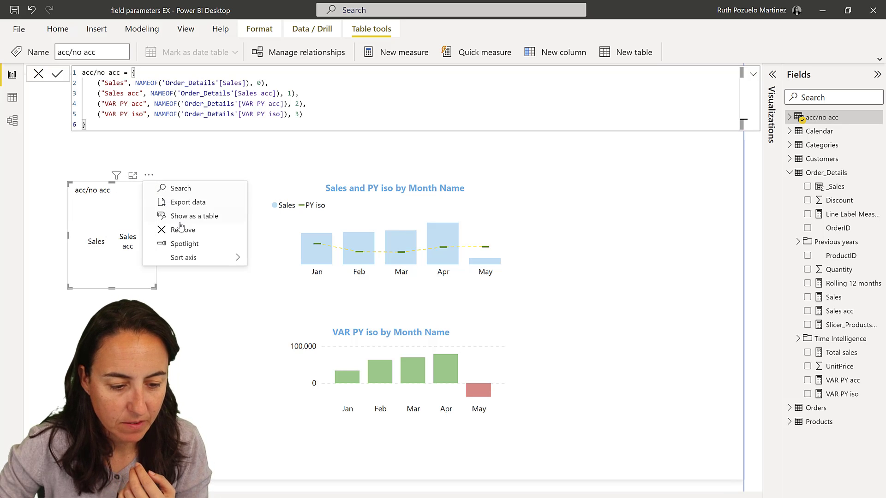
left_click(180, 227)
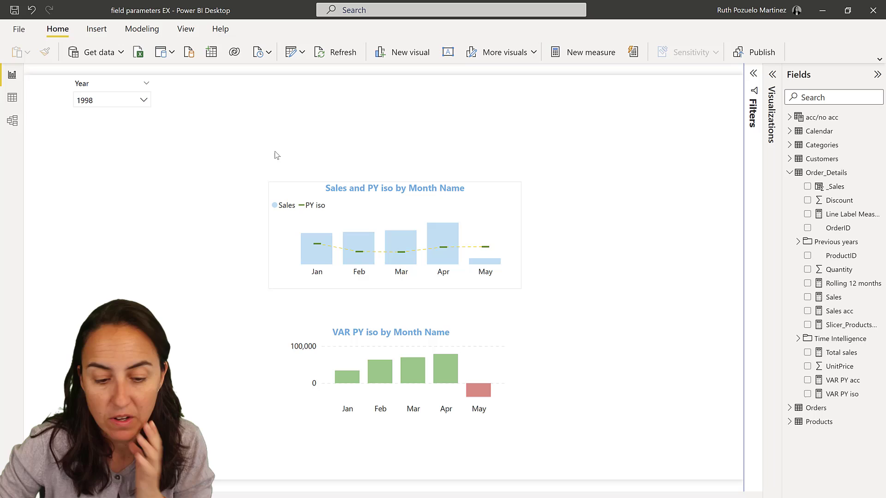
left_click(12, 97)
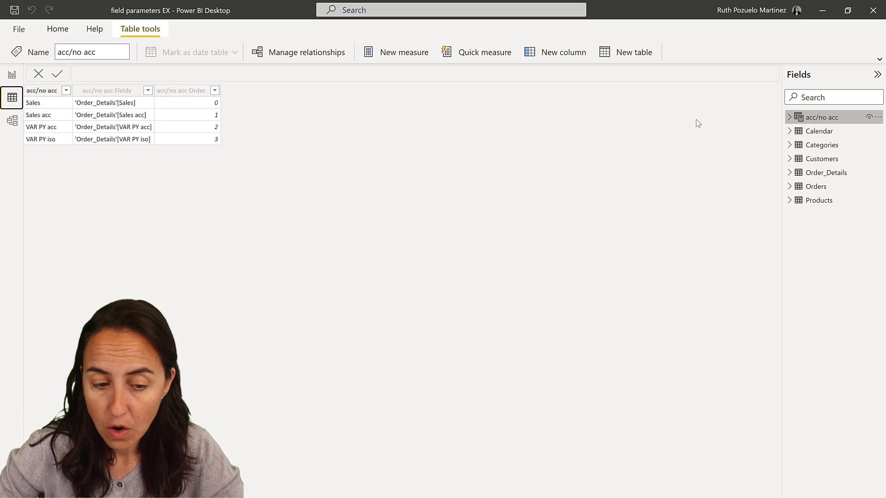
Begin a new calculated column on acc/no acc reading 'Type = SWITCH(TRUE(),'.
left_click(191, 92)
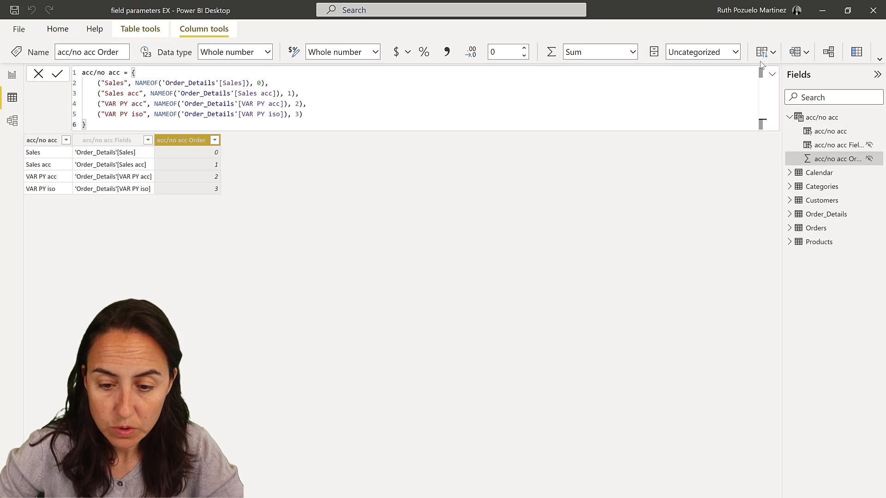
left_click(859, 51)
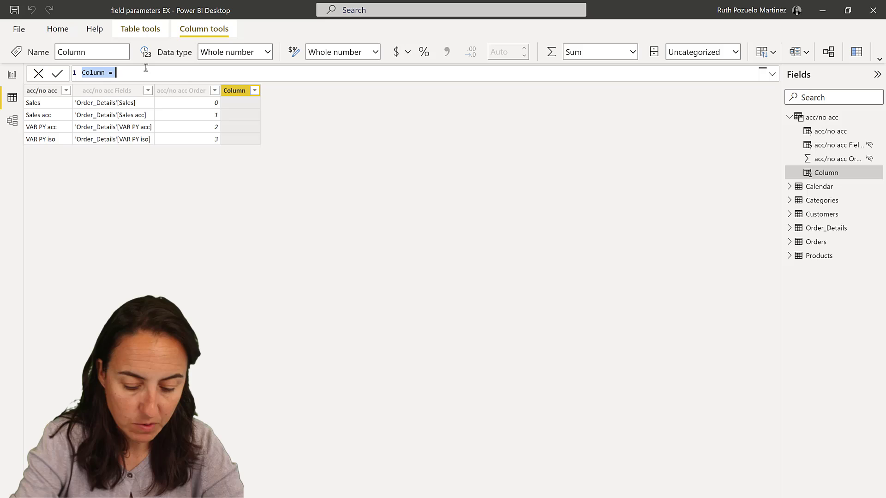
type("Type")
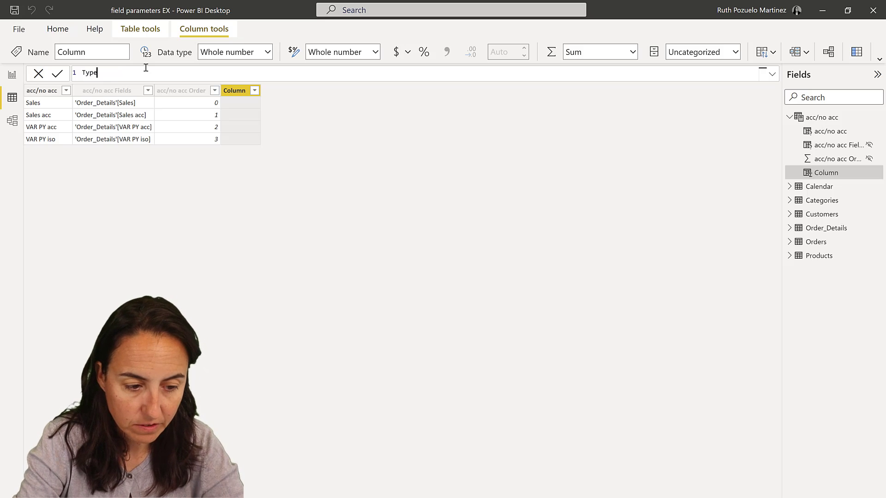
type(" =")
key("shift+Return")
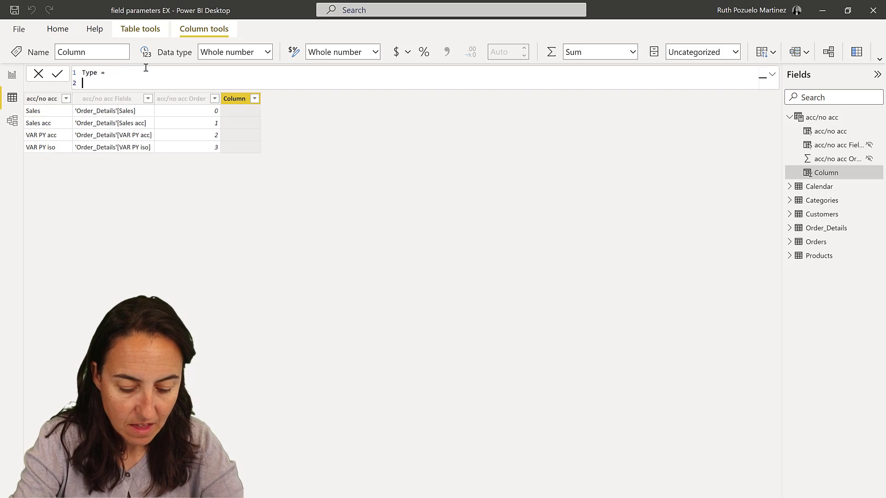
type("SW")
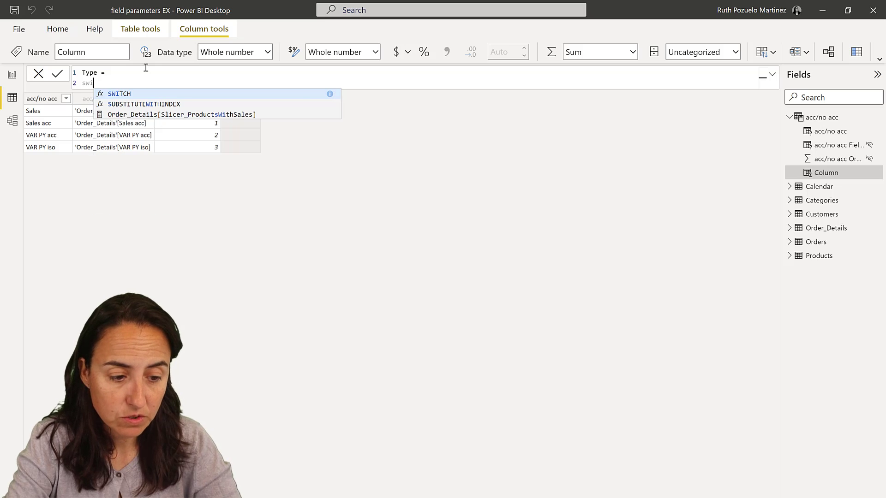
key("Tab")
type("TRE")
key("Tab")
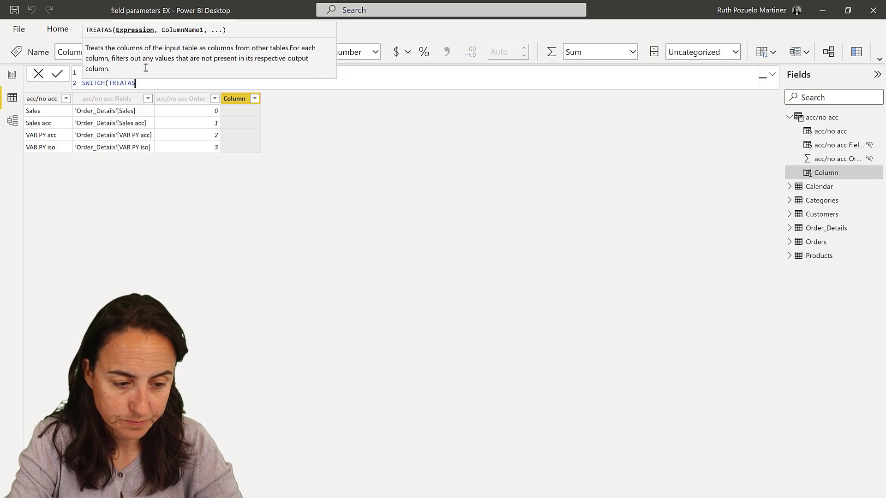
key("BackSpace")
key("BackSpace")
key("BackSpace")
key("BackSpace")
key("BackSpace")
type("UE(),")
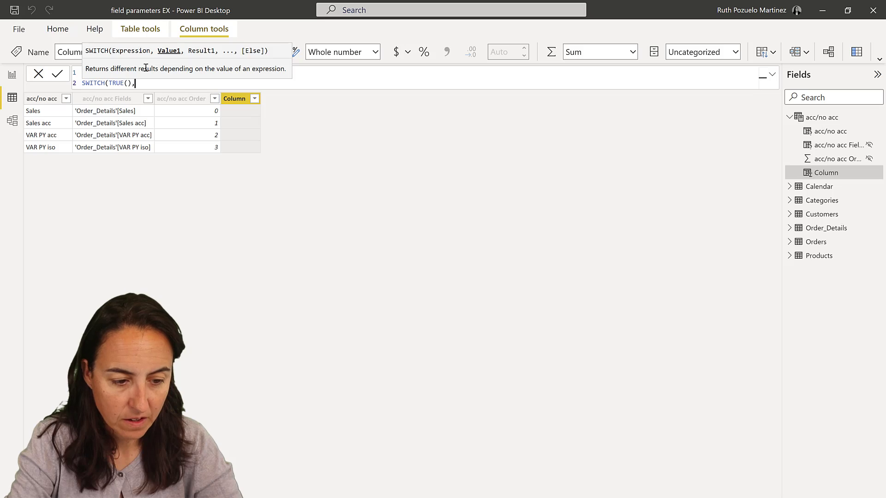
Finish with CONTAINSSTRING('acc/no acc'[acc/no acc], "acc"), "Accumulated", "Isolated" and commit the column.
key("shift+Return")
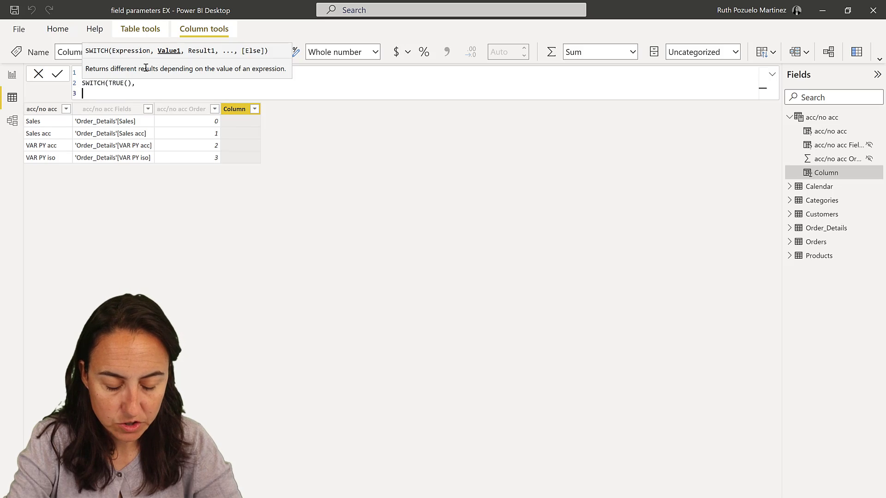
type("coi")
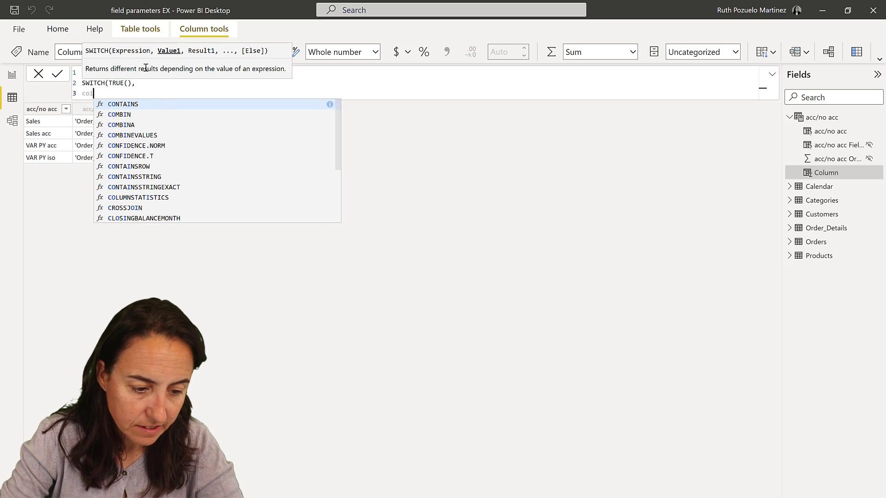
key("BackSpace")
type("ntai")
key("Down")
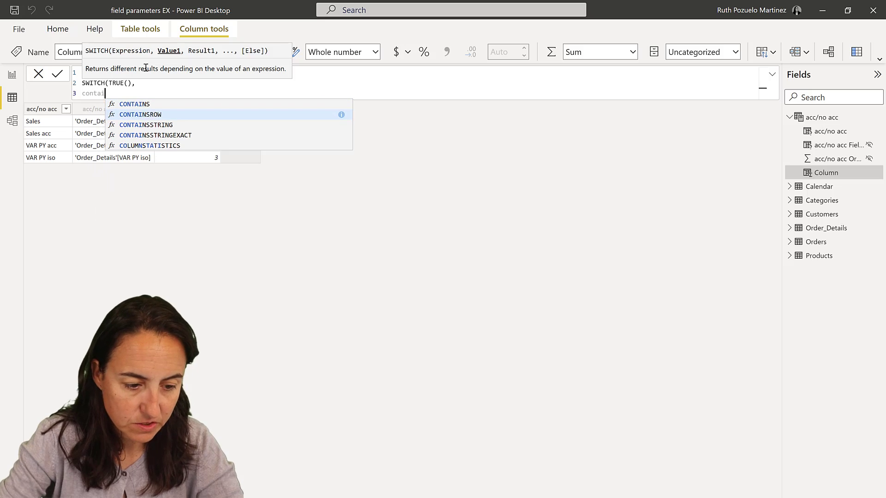
key("Down")
key("Tab")
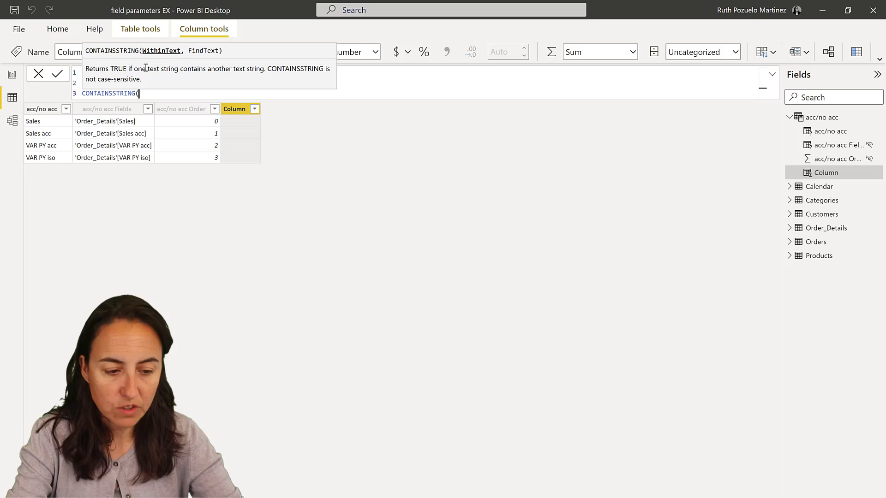
type("cc")
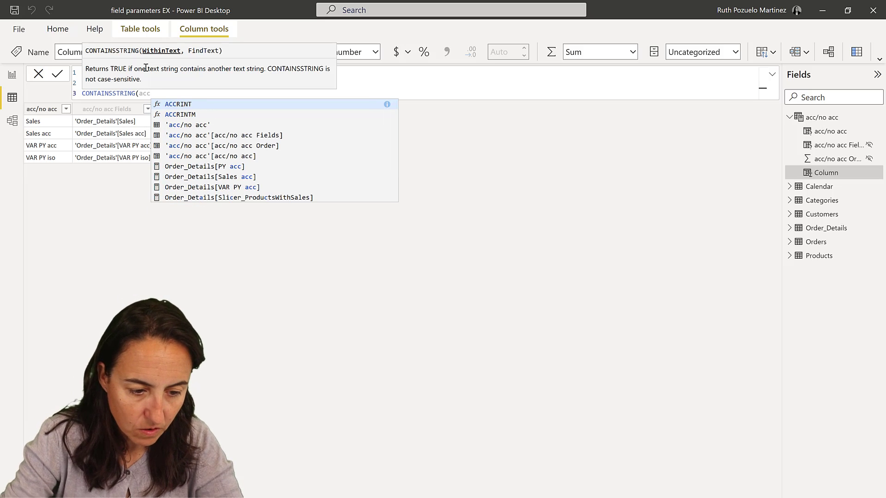
key("Down")
key("Down")
key("Down")
key("Down")
key("Down")
key("Tab")
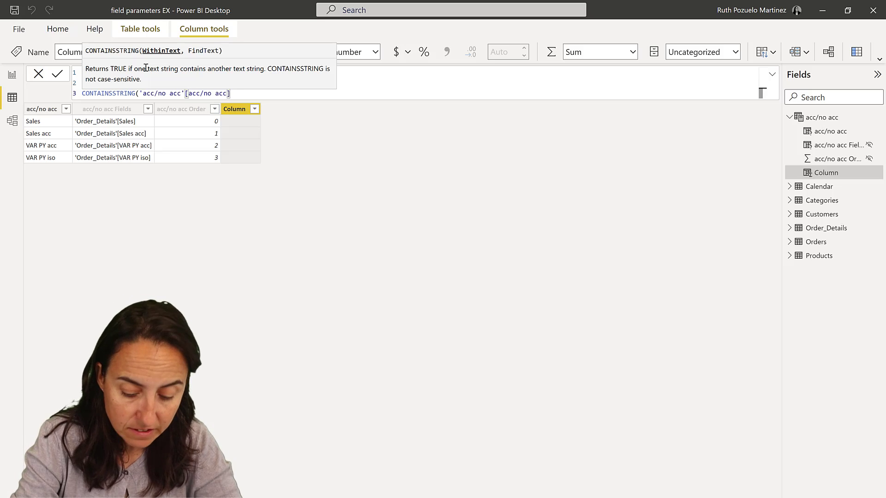
type(", ")
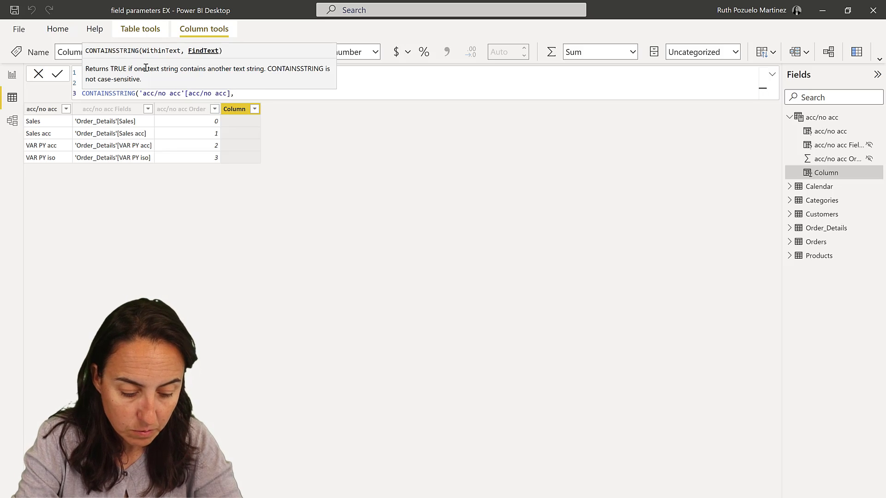
type("\"acc\"")
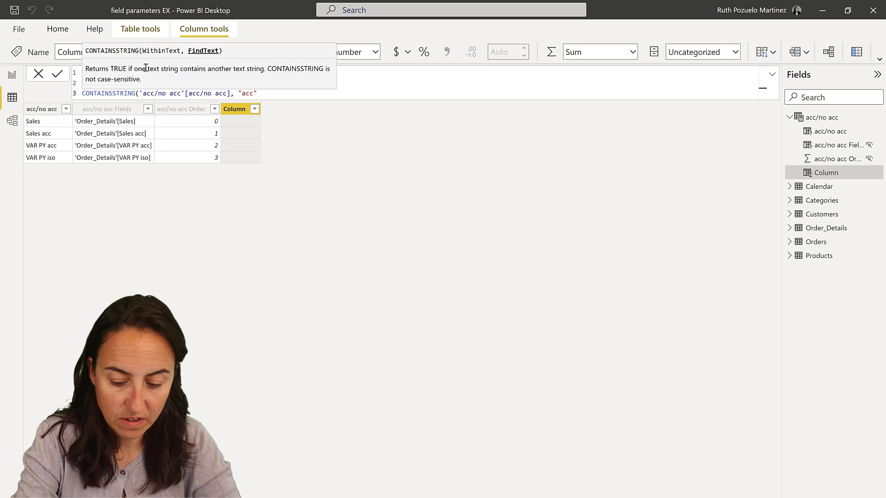
type("), \"")
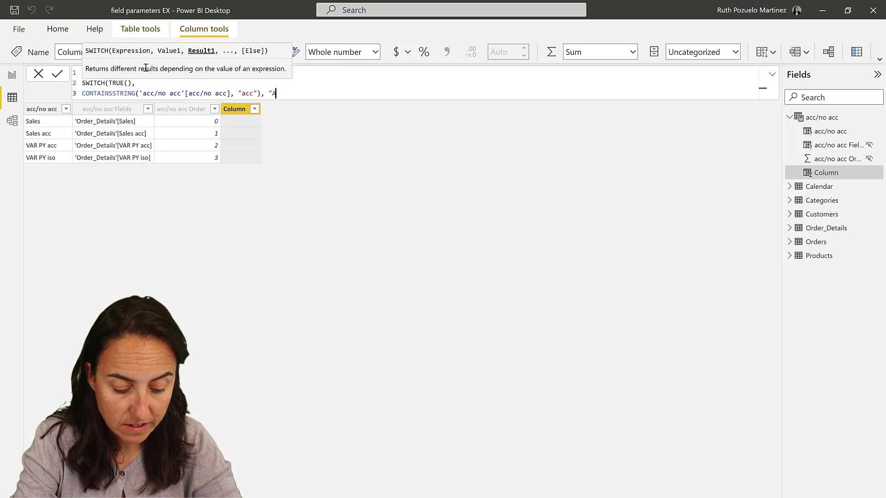
type("Accumula")
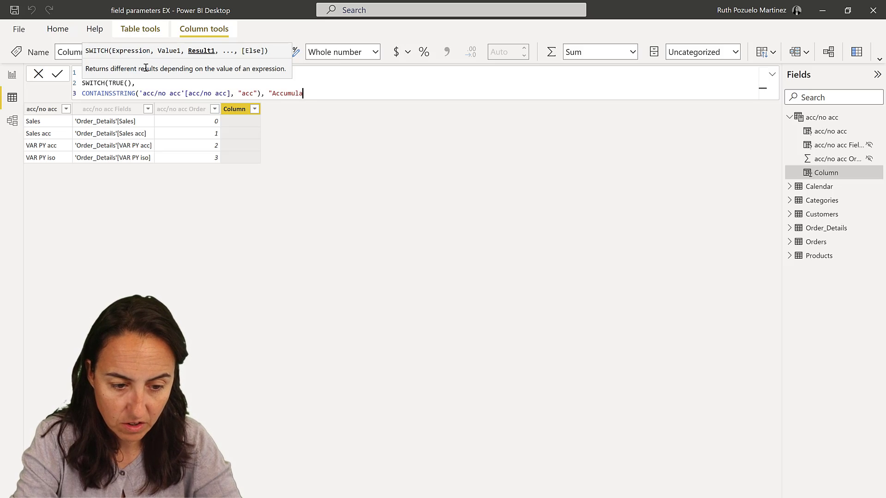
type("ted\", ")
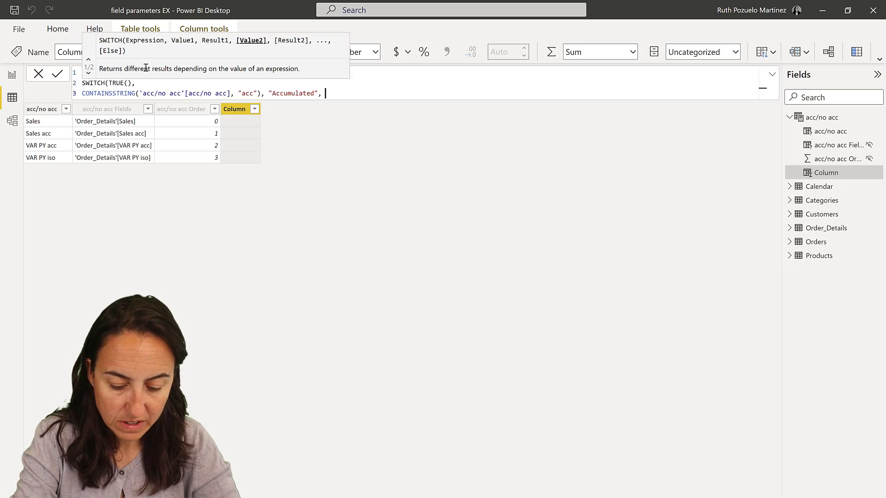
type("\"Isolat")
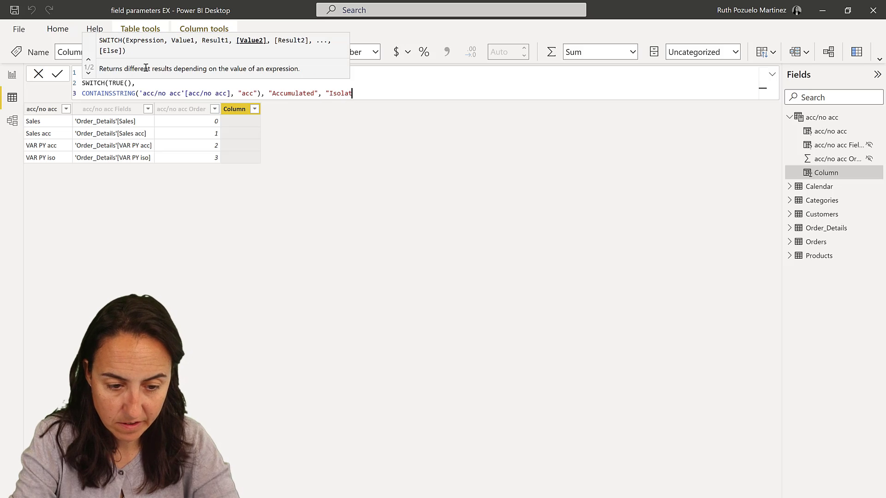
type("ed\")")
key("Return")
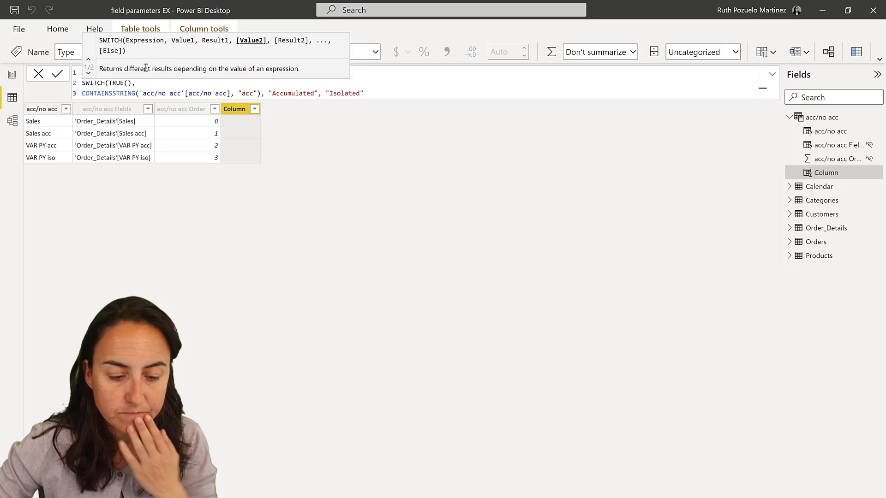
Add a button slicer from the Type field as a wide strip above the charts.
left_click(12, 74)
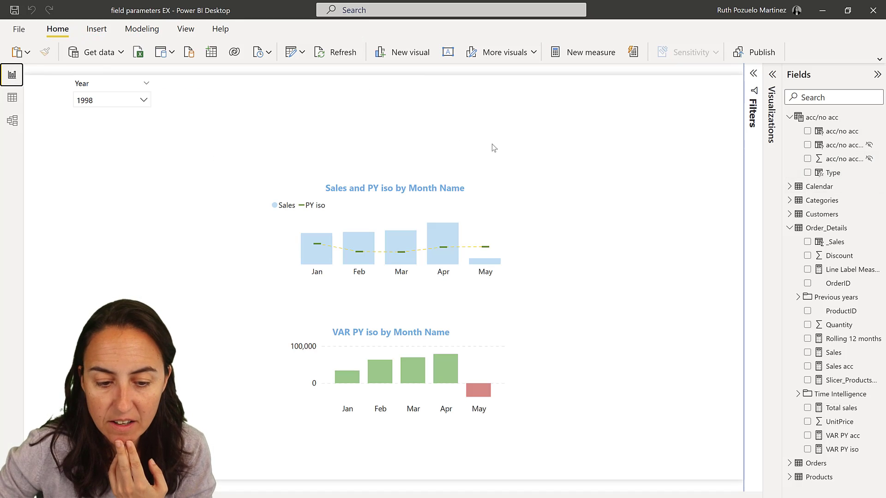
left_click(808, 173)
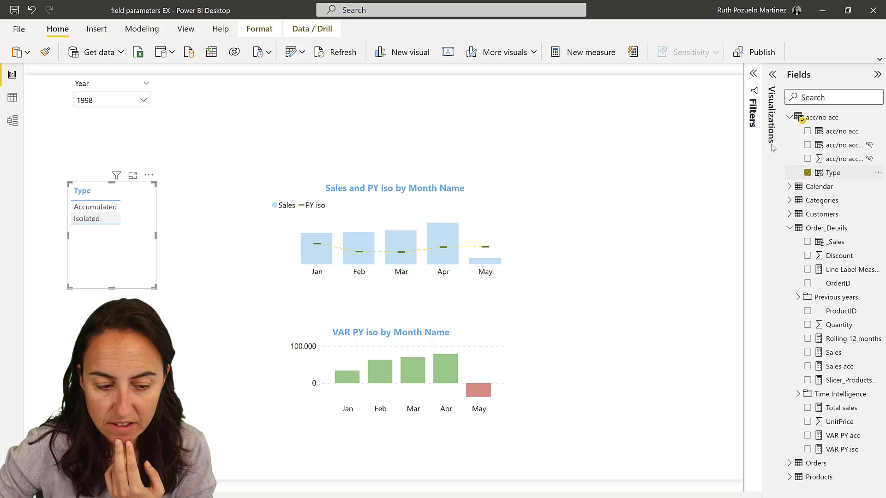
left_click(773, 87)
left_click(721, 199)
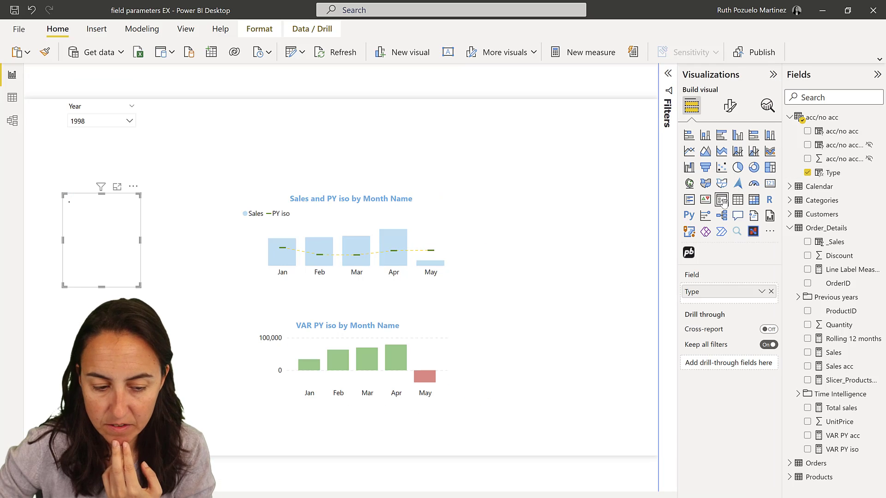
left_click_drag(140, 290, 193, 233)
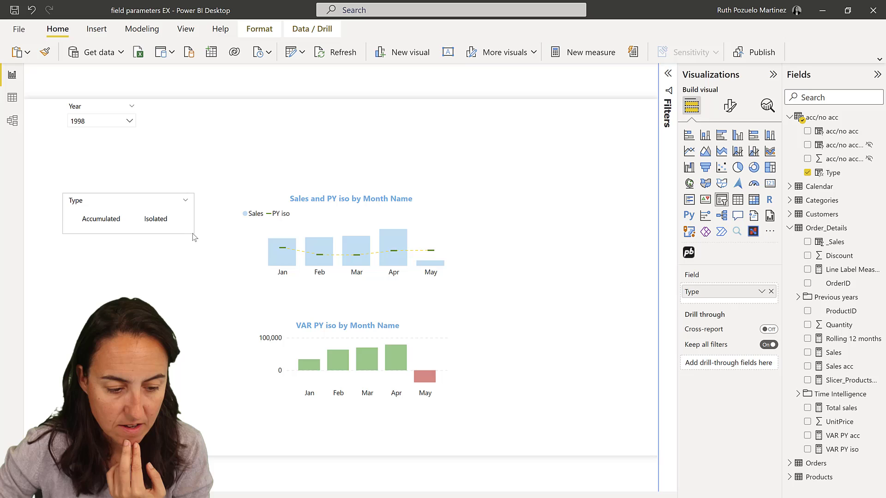
left_click_drag(173, 187, 396, 101)
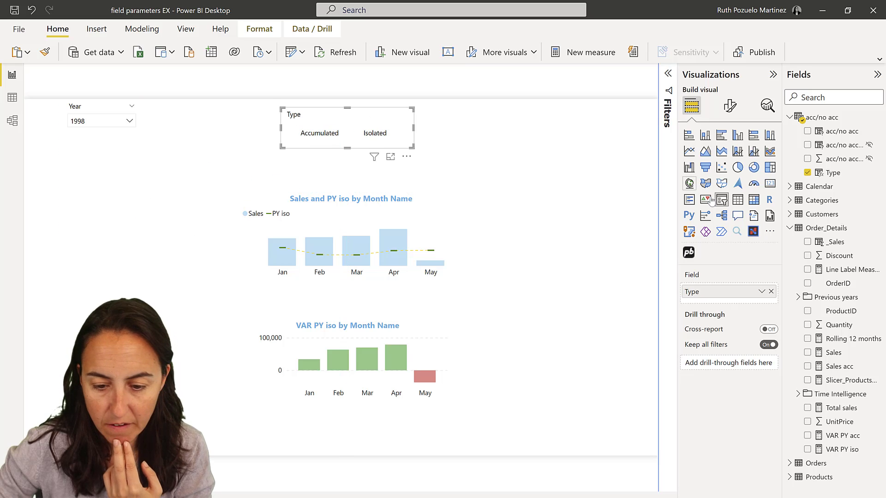
Turn off the slicer header and test the buttons, leaving Accumulated selected.
left_click(729, 106)
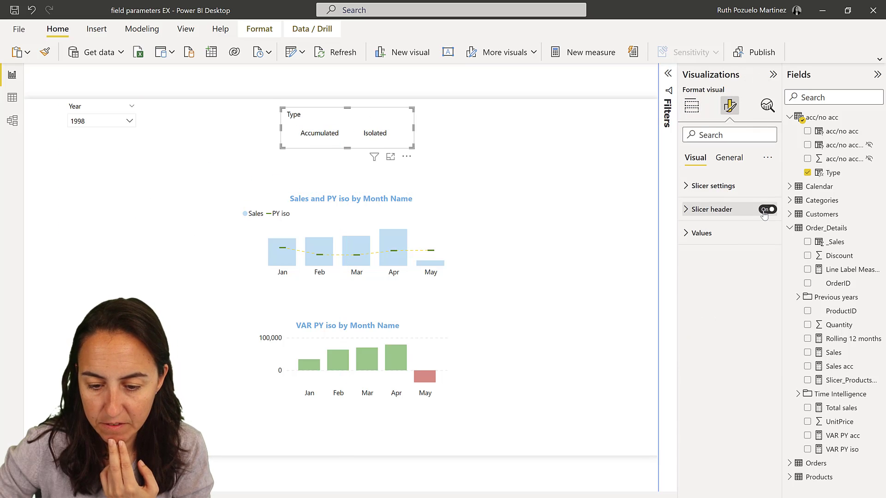
left_click(767, 209)
left_click(374, 135)
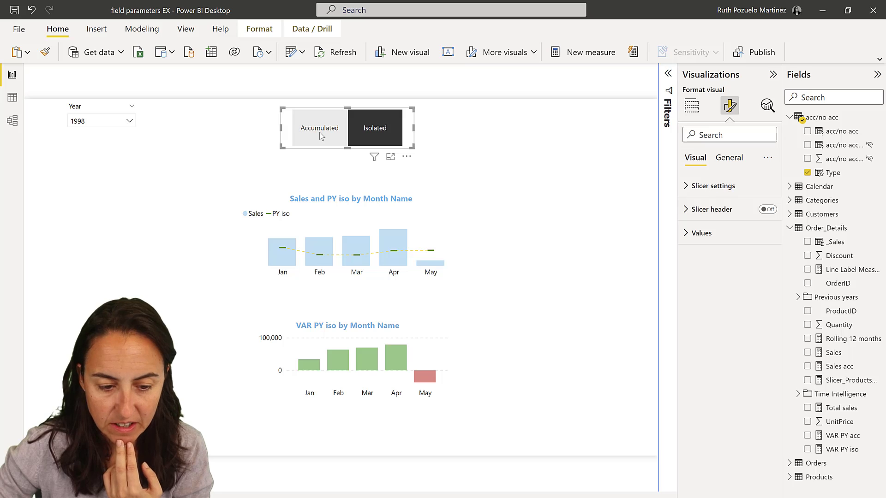
left_click(362, 132)
left_click(354, 134)
left_click(339, 132)
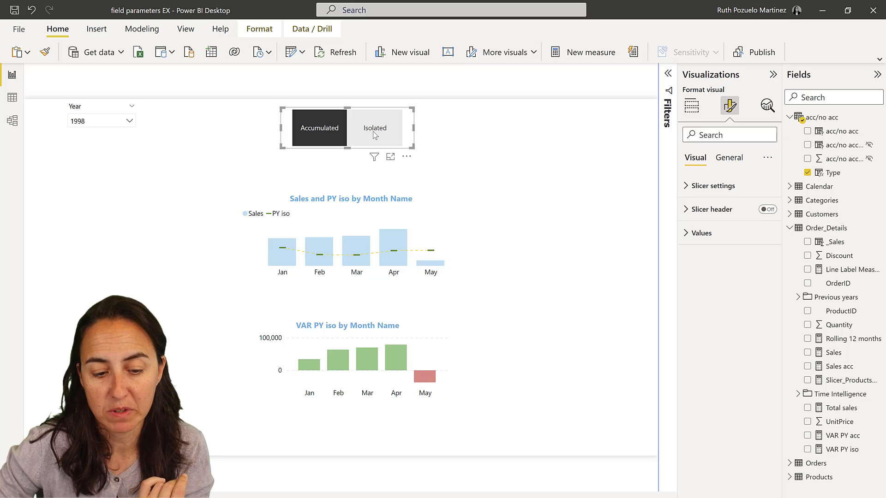
left_click(339, 132)
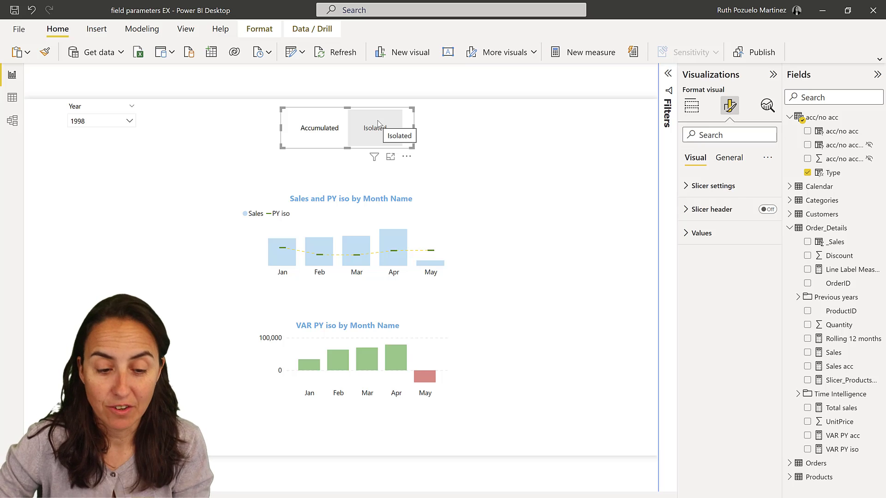
left_click(378, 125)
left_click(391, 145)
left_click(383, 140)
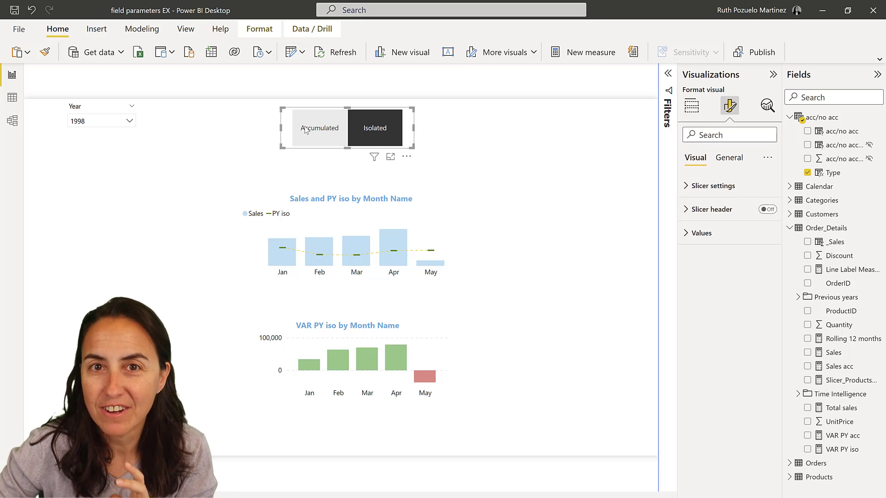
left_click(313, 134)
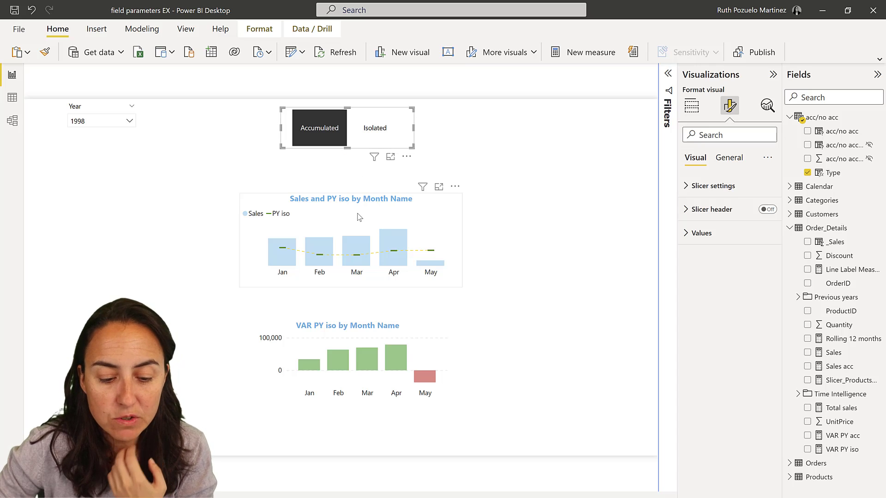
Put the acc/no acc parameter into the combo chart's columns and set the slicer to Isolated.
left_click(330, 262)
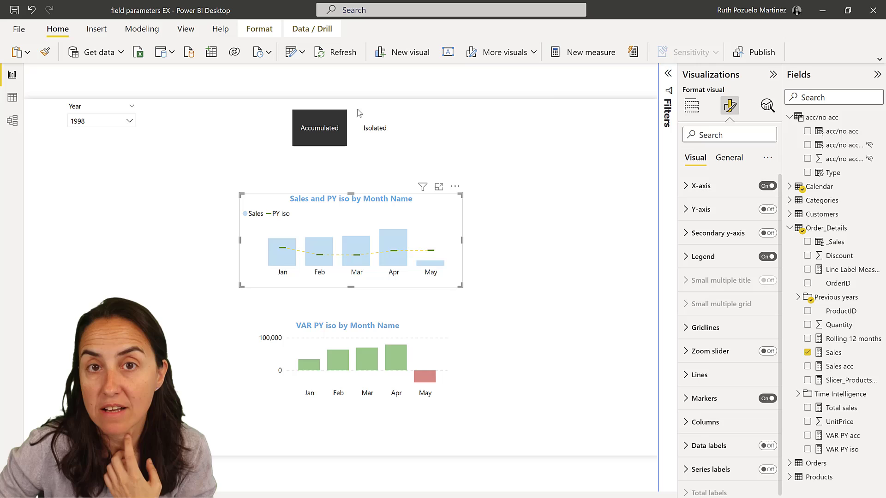
left_click(692, 107)
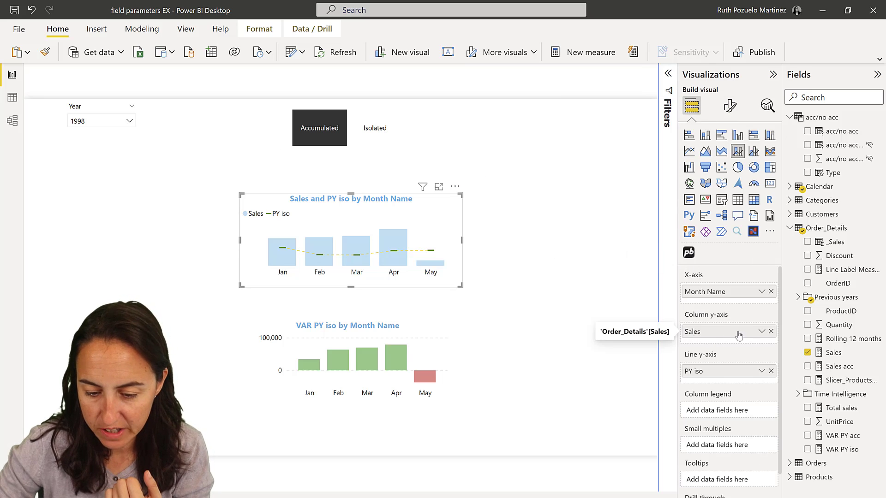
left_click_drag(844, 133, 722, 342)
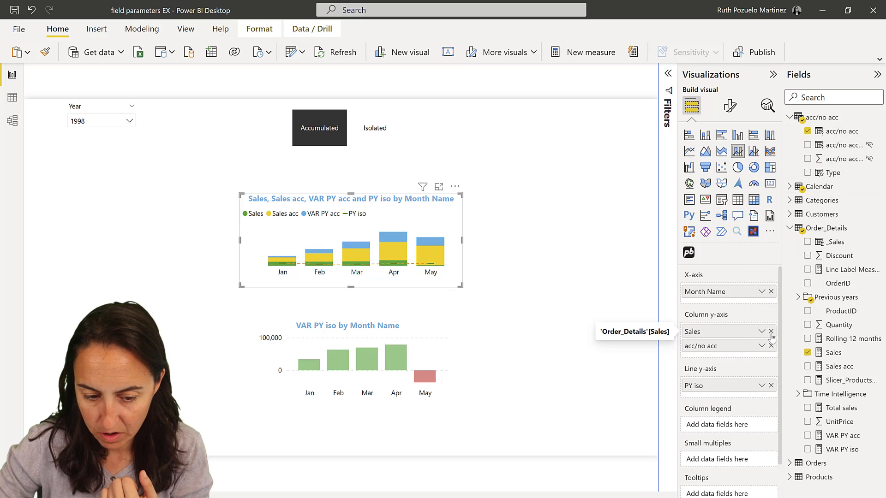
left_click(332, 143)
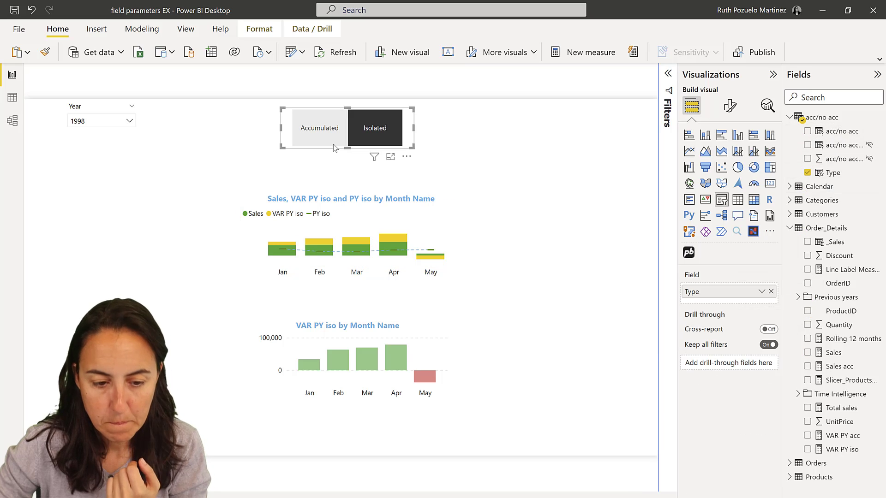
left_click(385, 141)
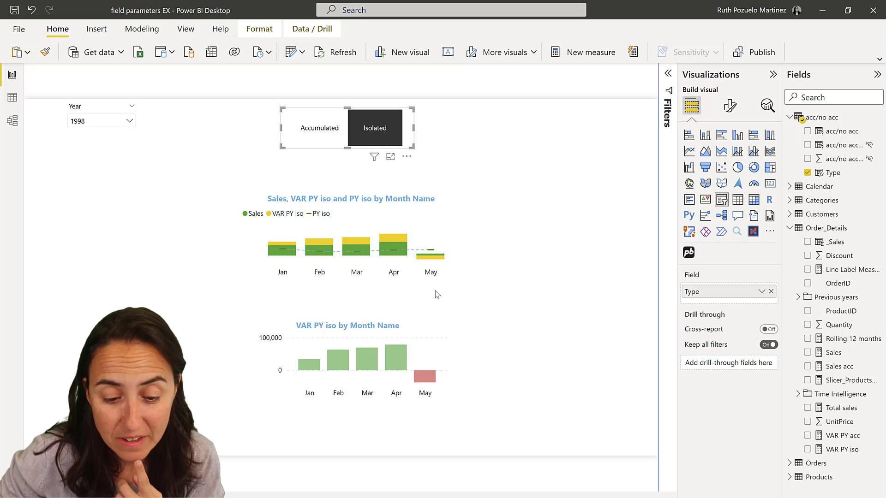
Add acc/no acc as a combo chart visual filter keeping only Sales and Sales acc.
left_click(438, 228)
left_click(667, 74)
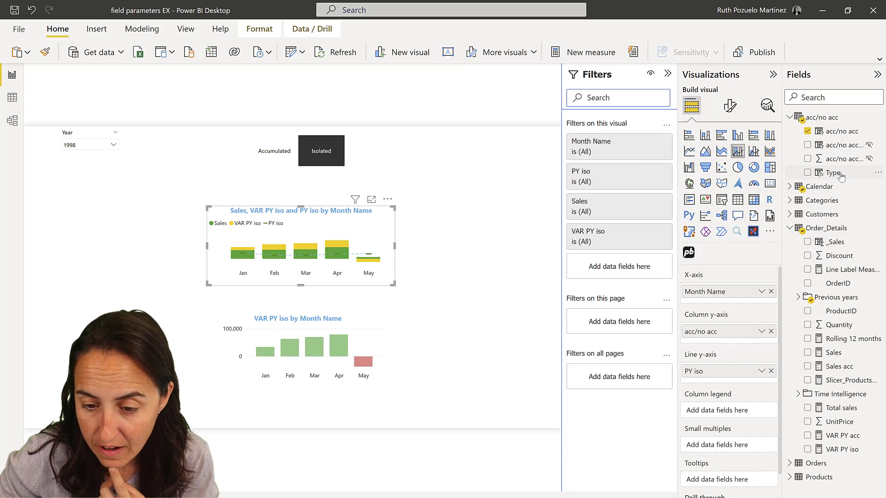
left_click_drag(842, 131, 617, 275)
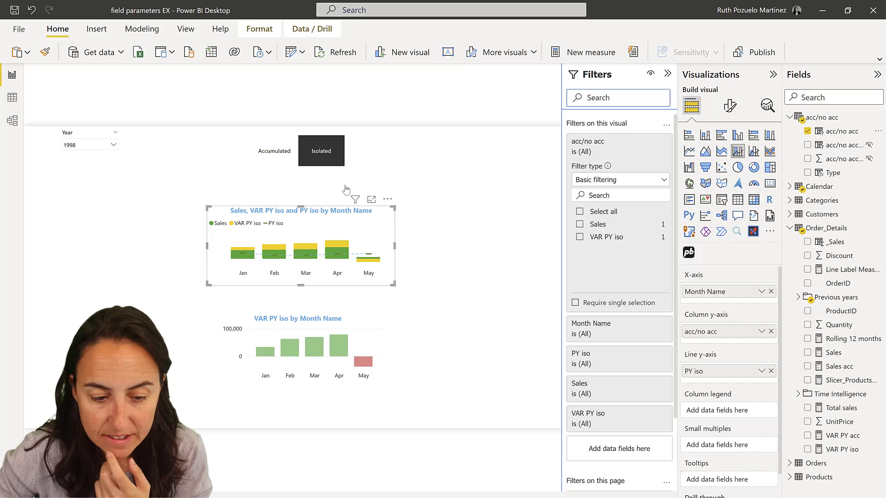
left_click(325, 156)
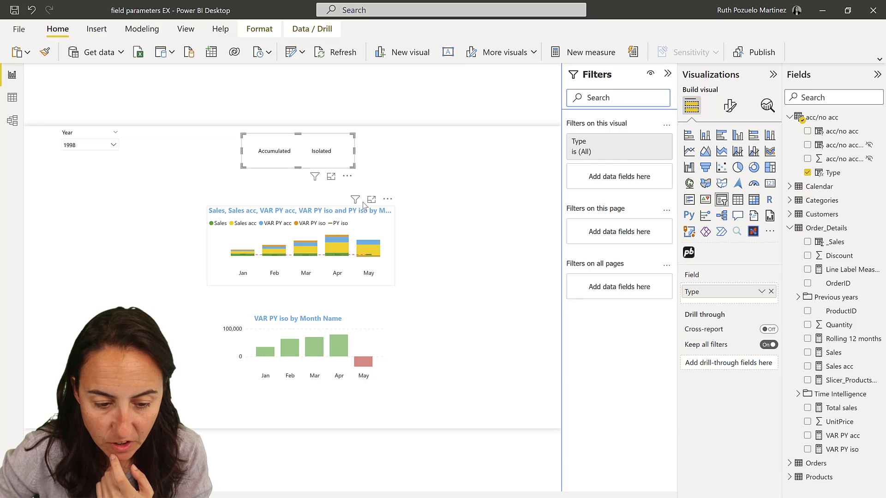
left_click(353, 221)
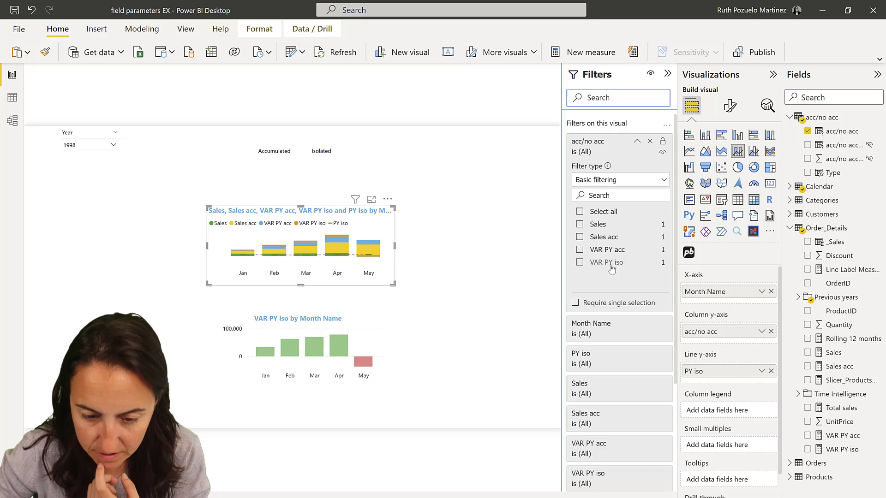
left_click(602, 226)
left_click(603, 237)
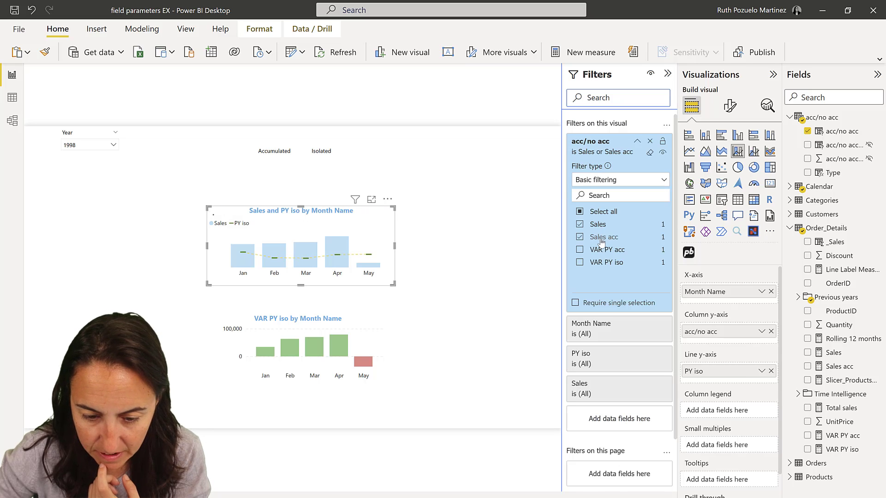
Test the slicer switching the combo chart, ending on Accumulated.
left_click(322, 157)
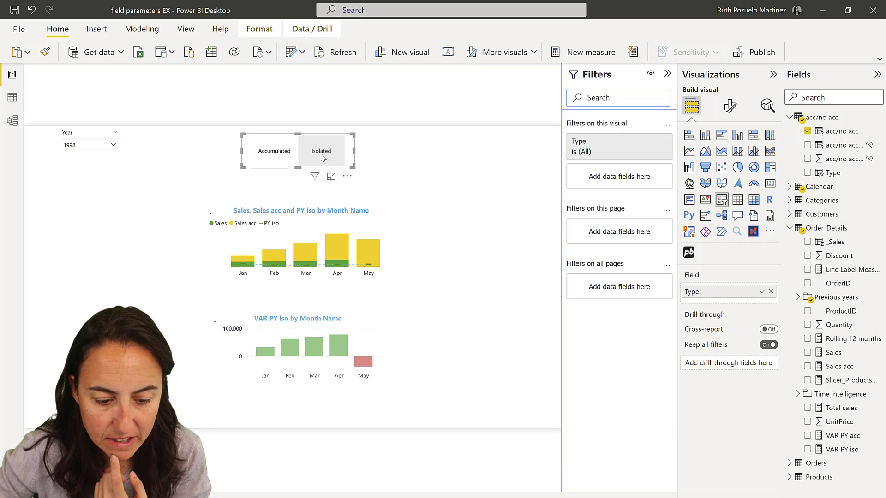
left_click(284, 160)
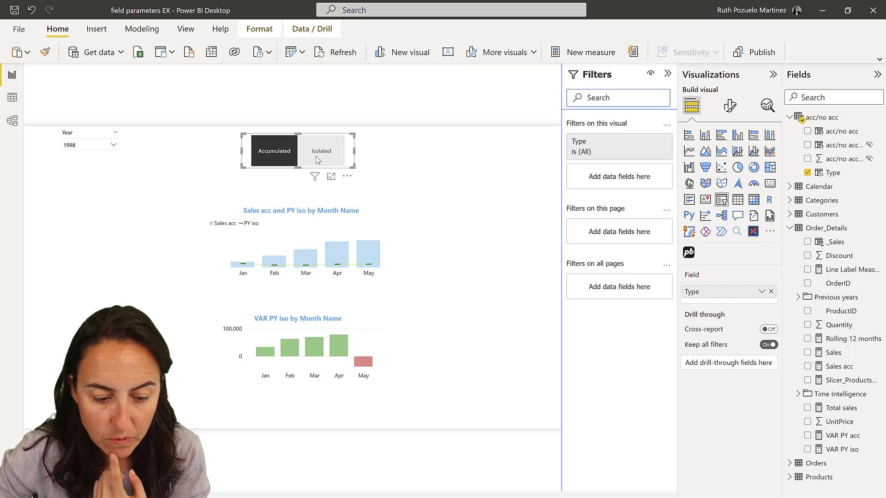
left_click(281, 160)
left_click(279, 159)
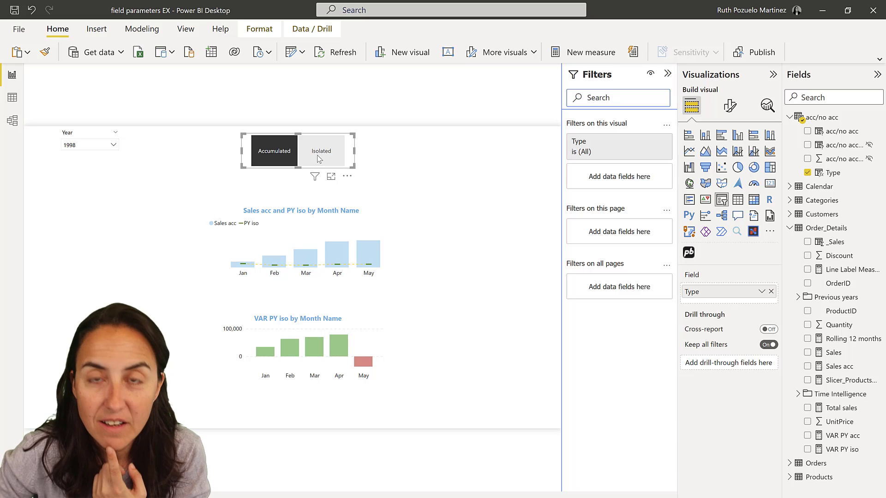
left_click(275, 158)
left_click(274, 157)
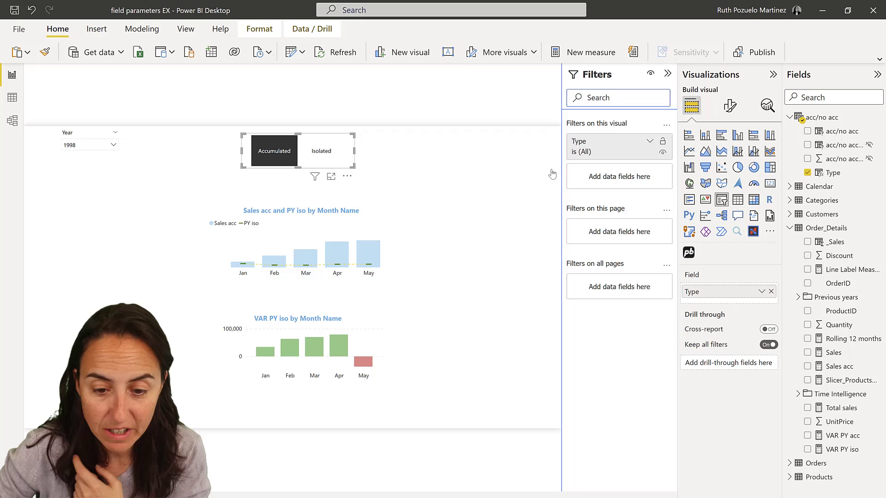
left_click(380, 344)
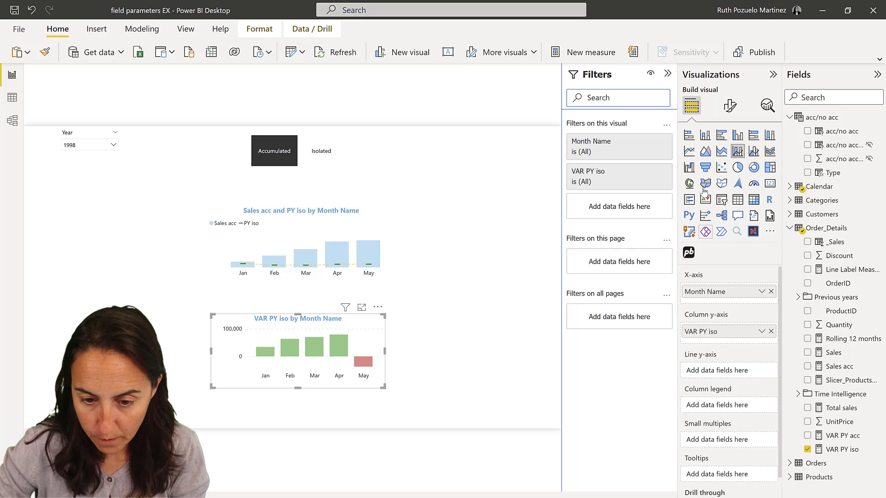
Replace VAR PY iso with acc/no acc in the bottom chart's columns, filtered to VAR PY iso and VAR PY acc.
left_click(771, 332)
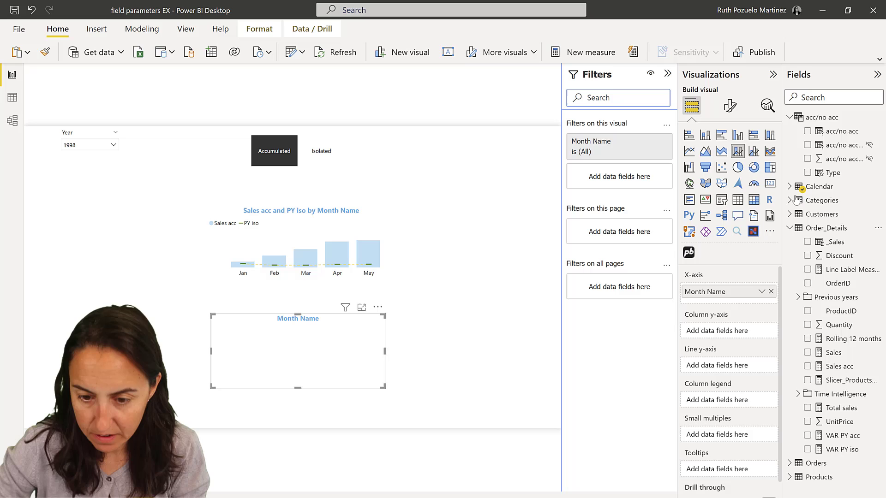
left_click_drag(845, 137, 733, 340)
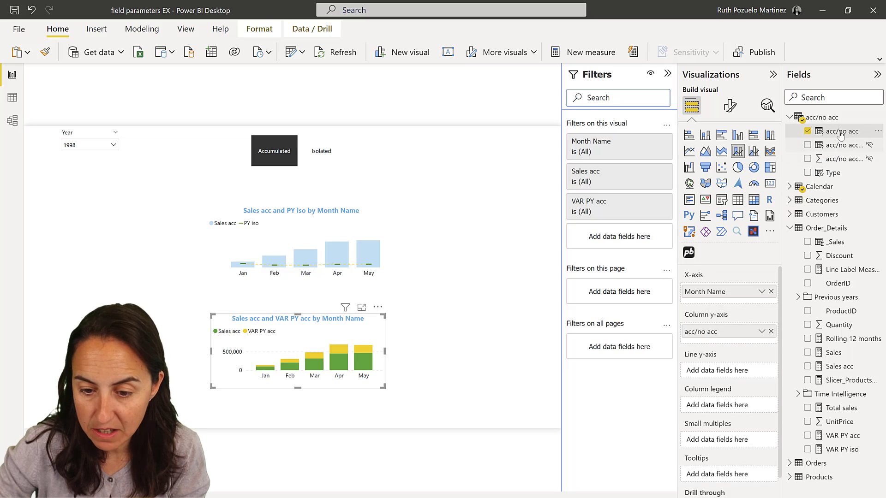
left_click_drag(842, 132, 619, 236)
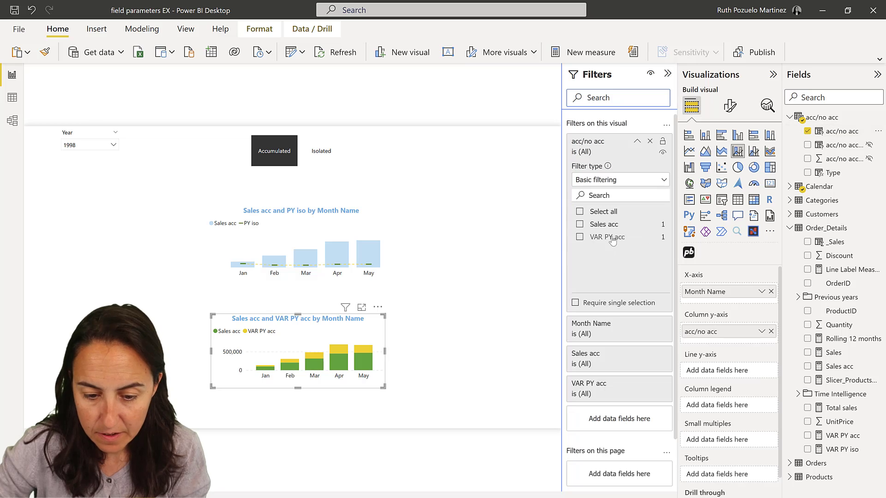
left_click(283, 156)
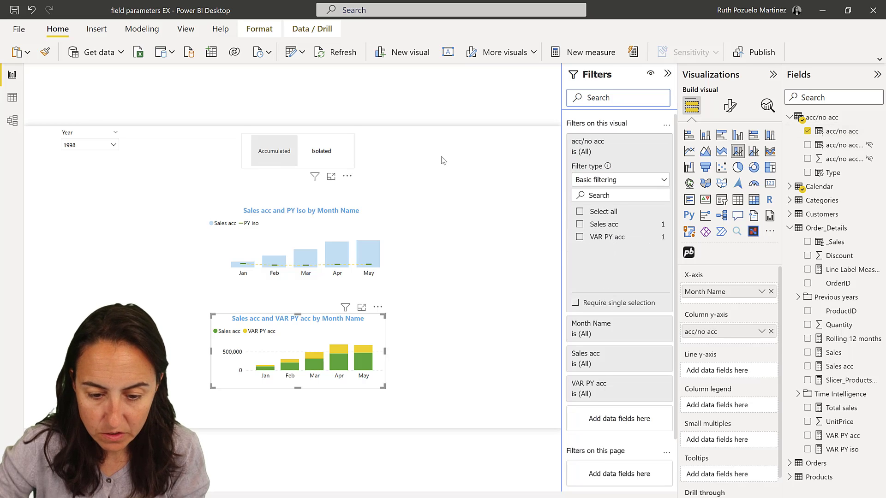
left_click(382, 377)
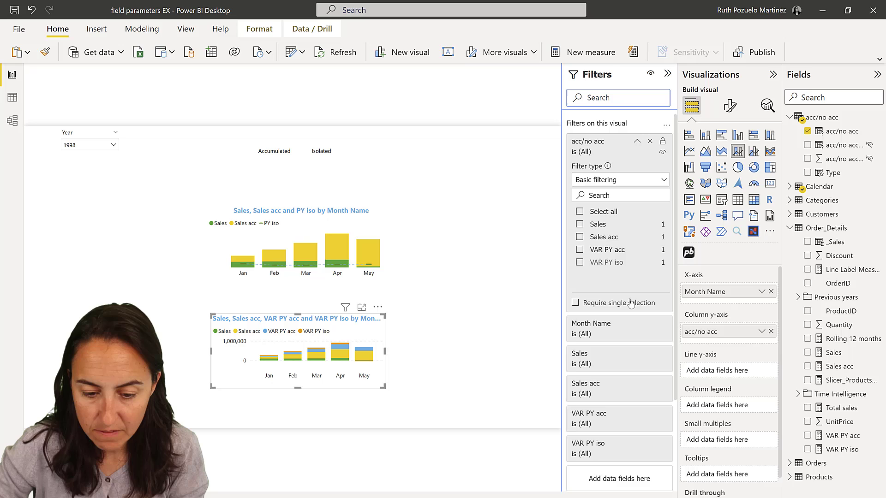
left_click(608, 263)
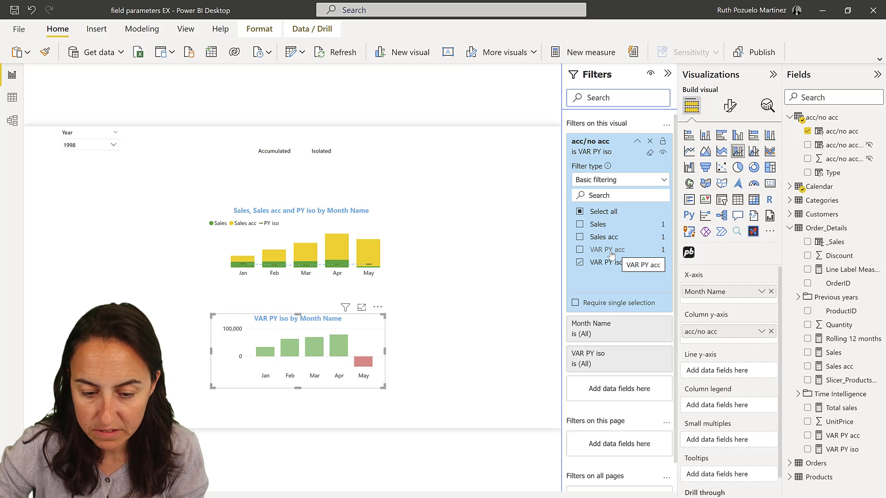
left_click(616, 252)
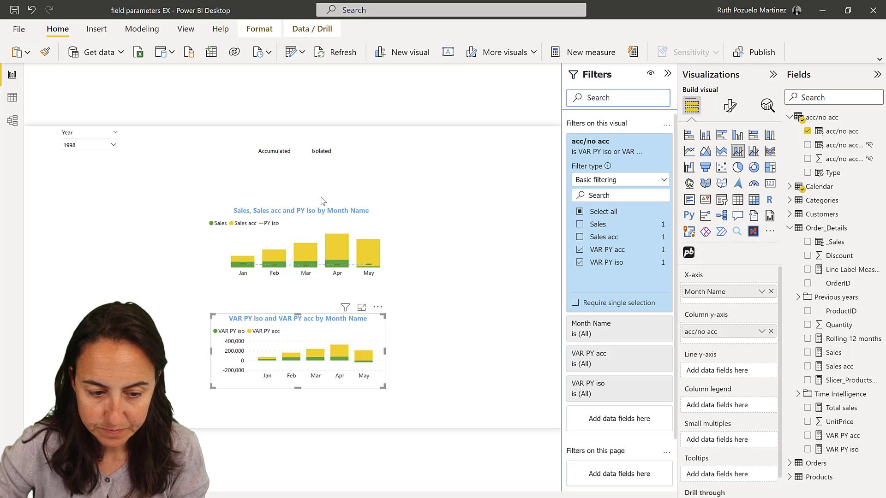
Toggle the slicer to test both charts, ending on Isolated.
left_click(274, 151)
left_click(321, 155)
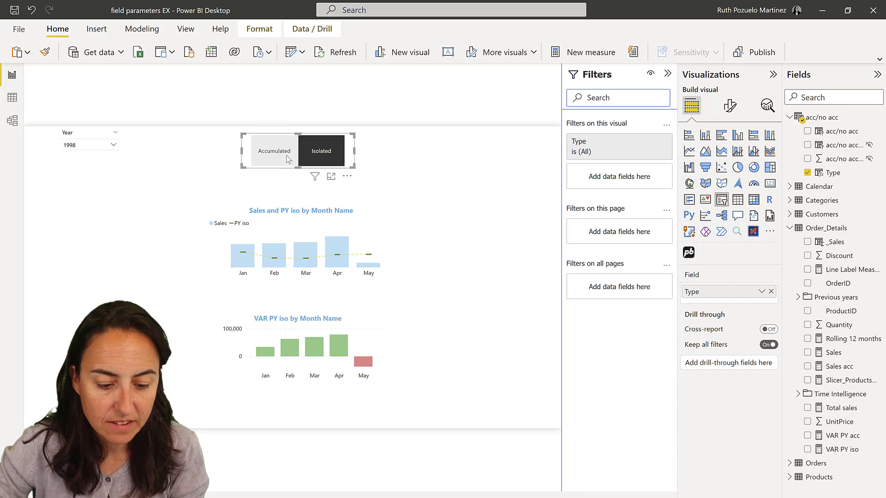
left_click(324, 159)
left_click(326, 160)
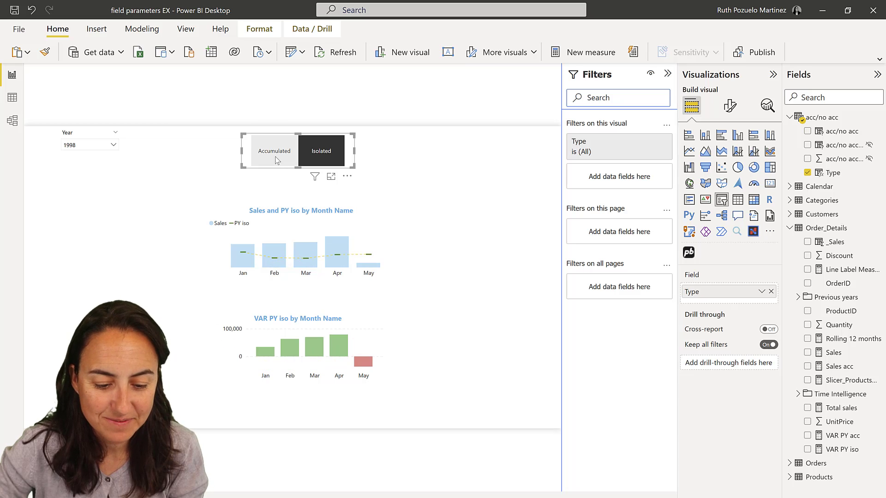
left_click(326, 161)
left_click(325, 161)
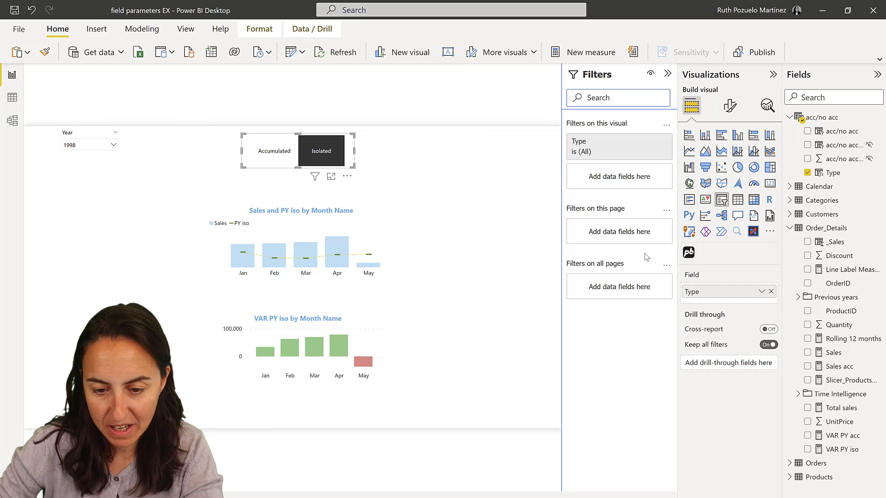
Review the bottom chart's red-to-green column colour rule without changes, then collapse the Filters pane.
left_click(344, 318)
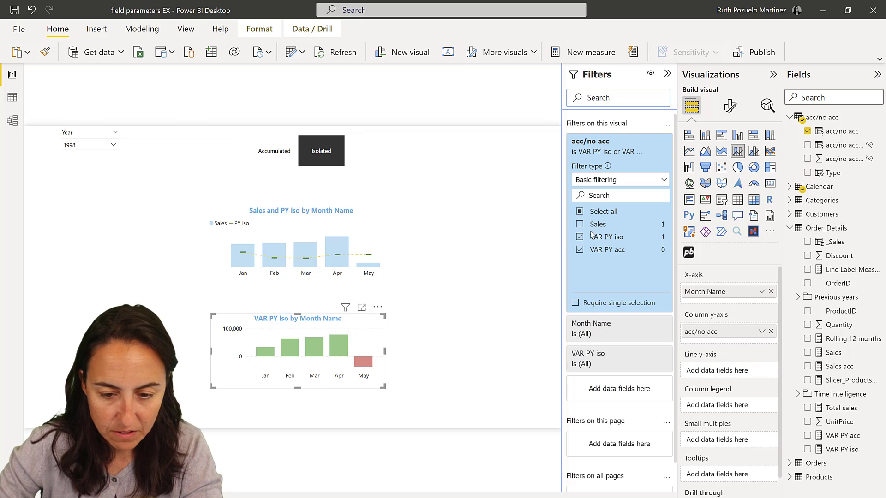
left_click(731, 109)
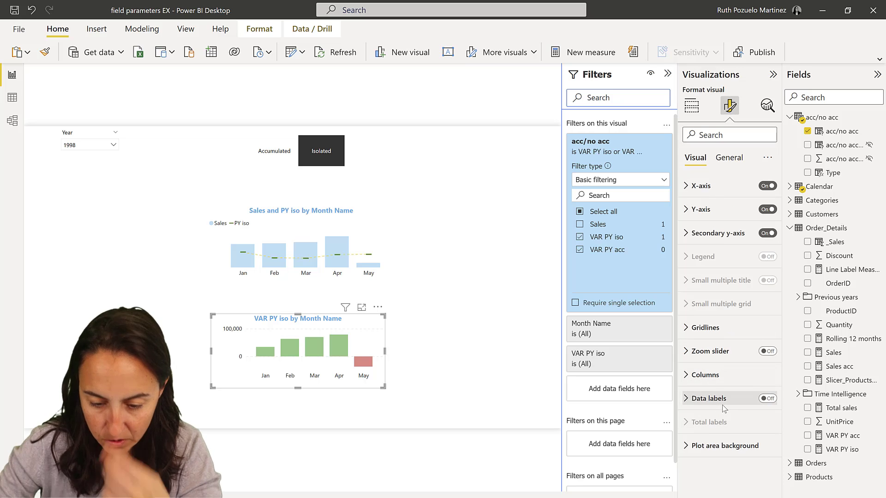
left_click(719, 376)
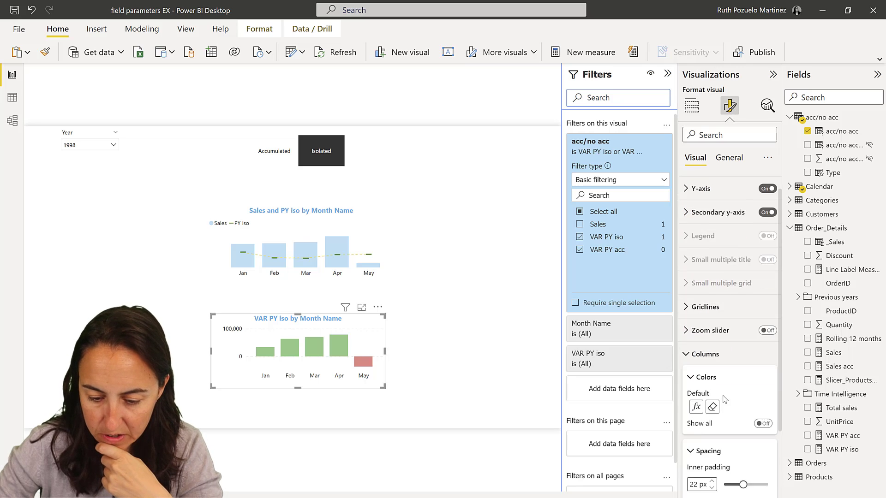
left_click(696, 329)
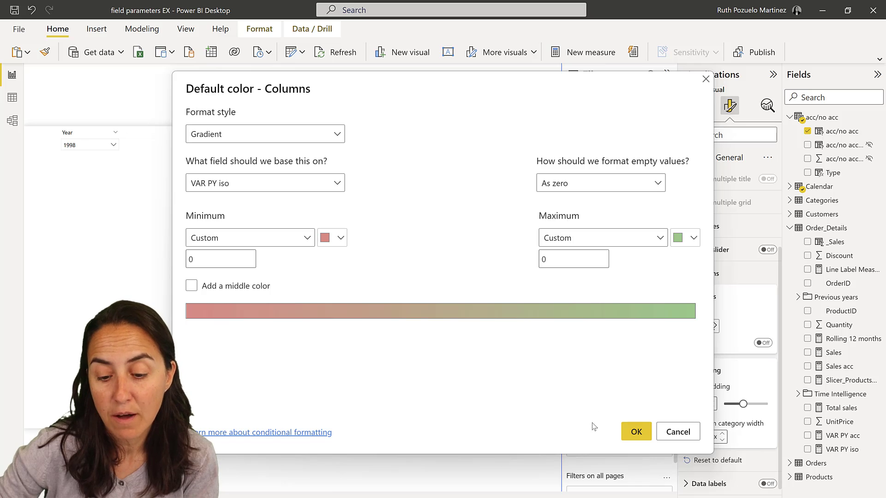
left_click(682, 435)
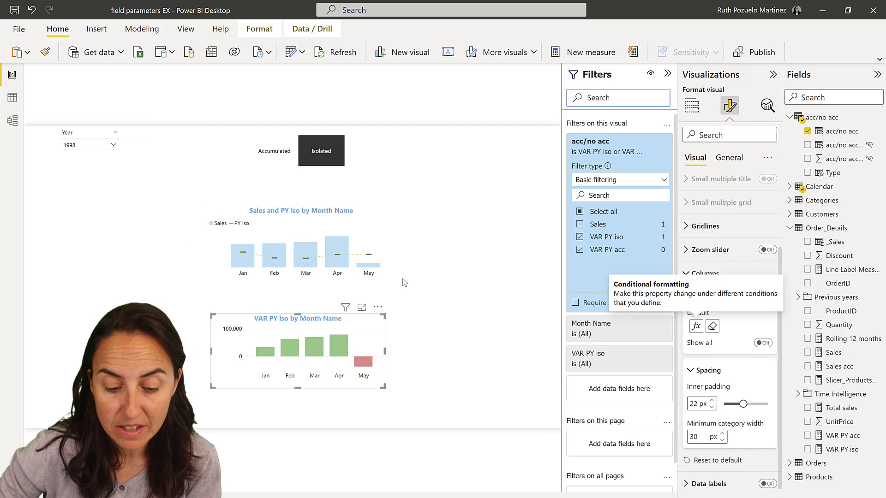
left_click(668, 75)
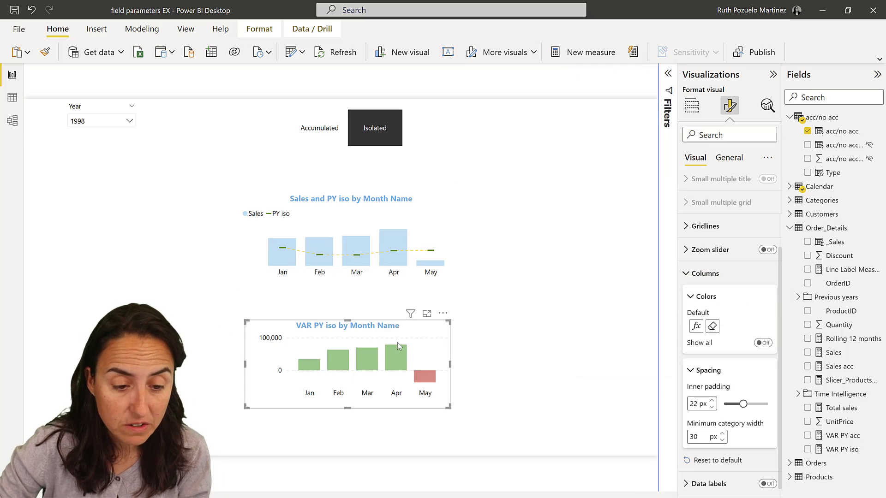
left_click(377, 127)
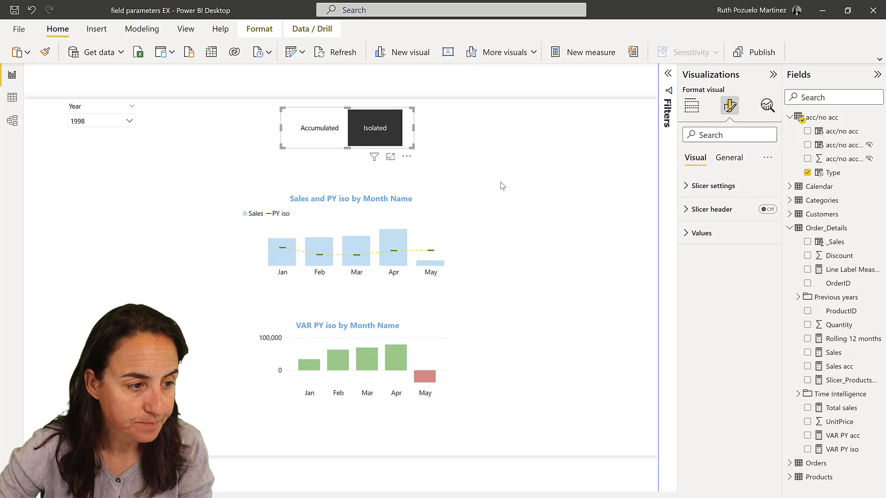
Add the measure Cond formatting = SELECTEDVALUE('acc/no acc'[acc/no acc]) to the acc/no acc table.
right_click(830, 118)
left_click(472, 131)
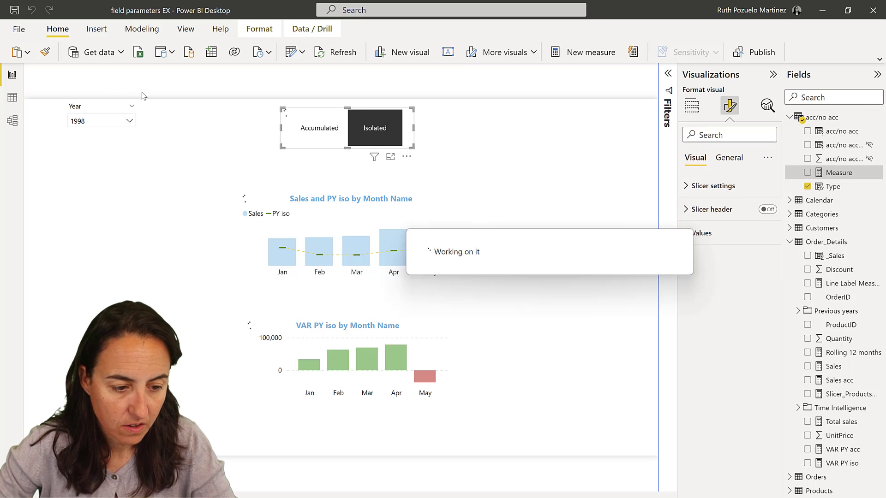
type("Cond fo")
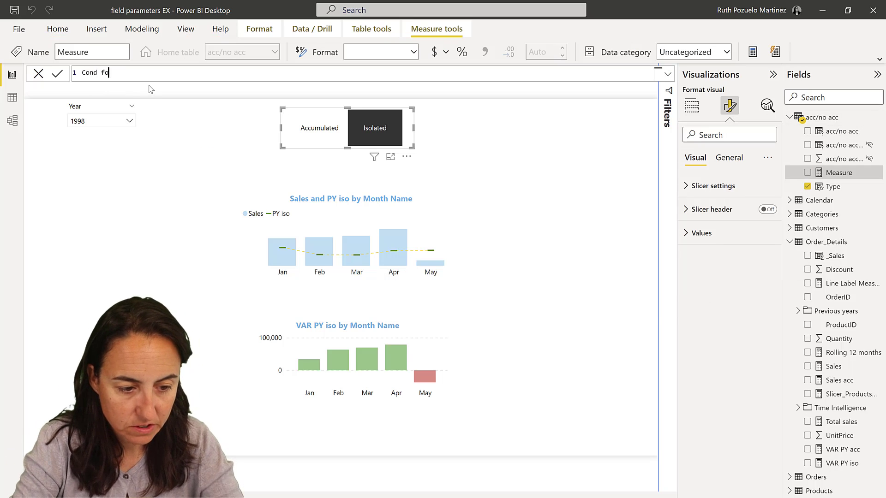
type("rmatting =")
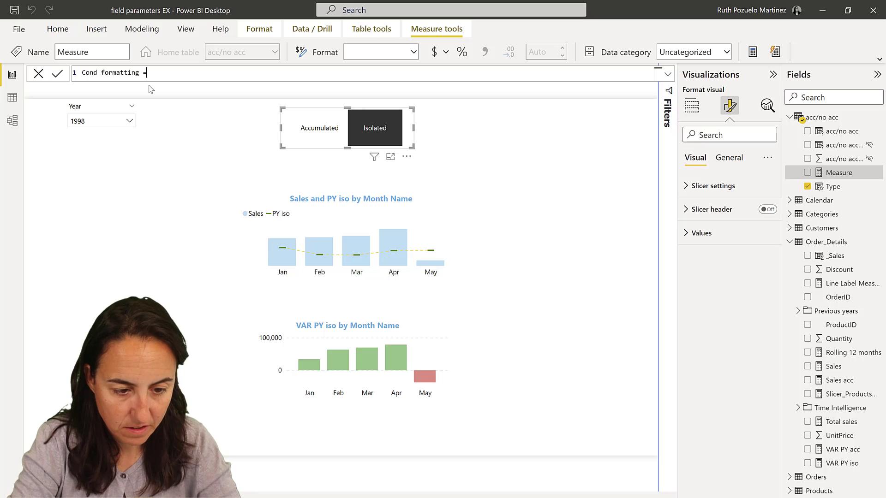
key("shift+Return")
type("s")
key("BackSpace")
type("s")
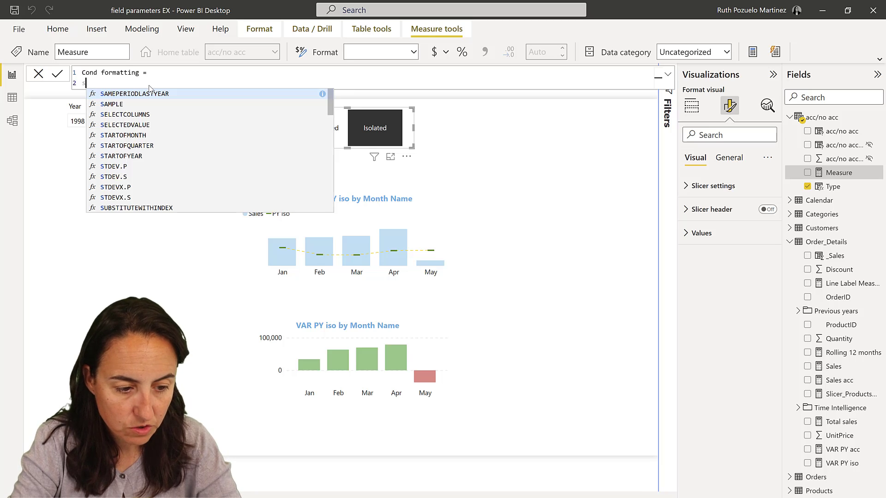
type("ele")
key("Down")
key("Tab")
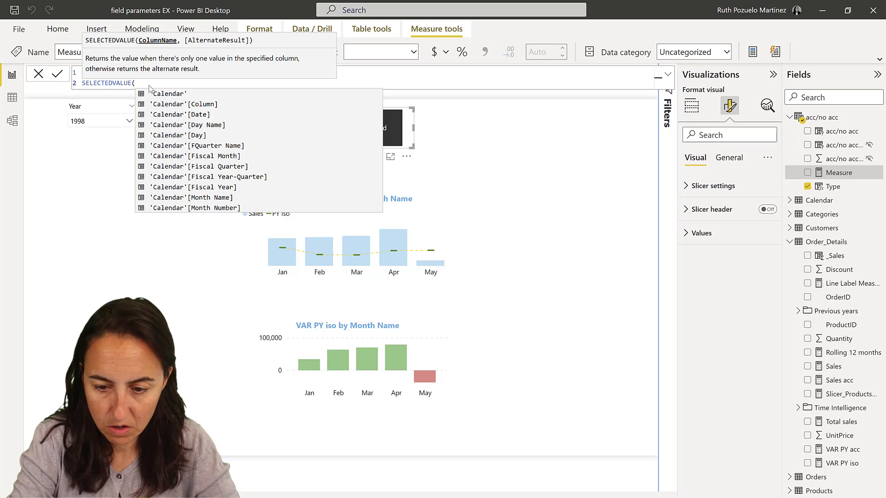
type("acc")
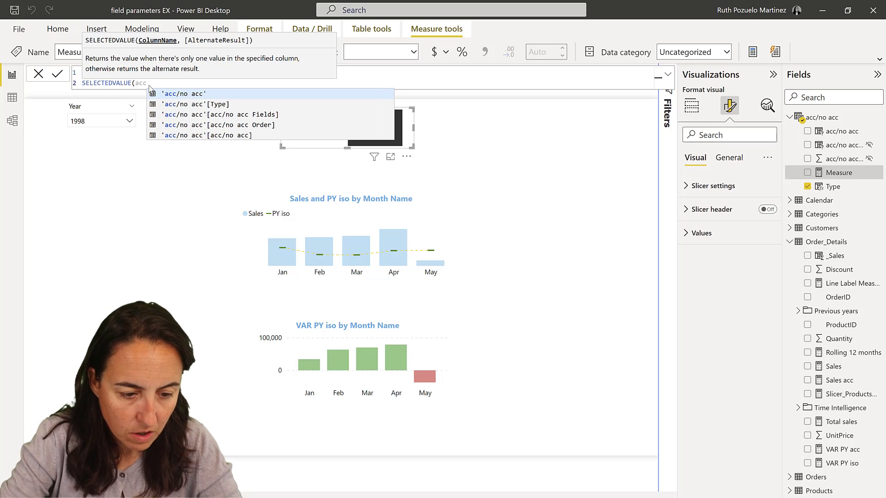
key("Down")
key("Down")
key("Down")
key("Down")
key("Tab")
type(")")
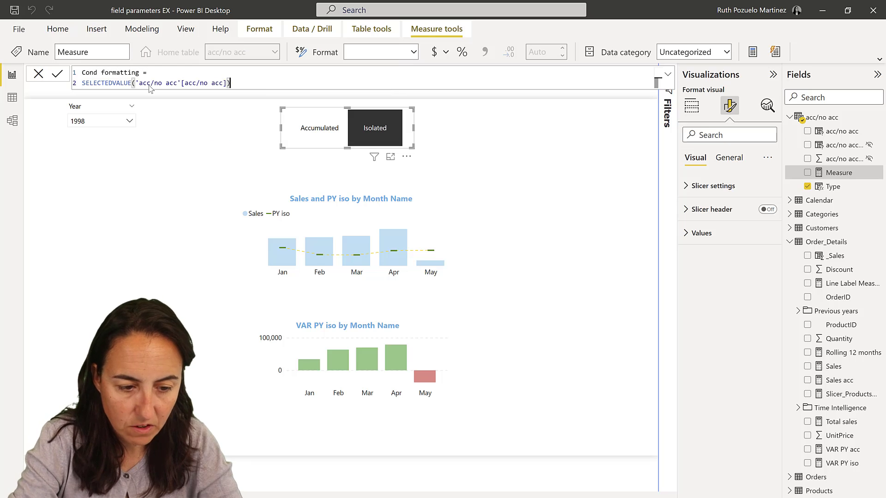
key("Return")
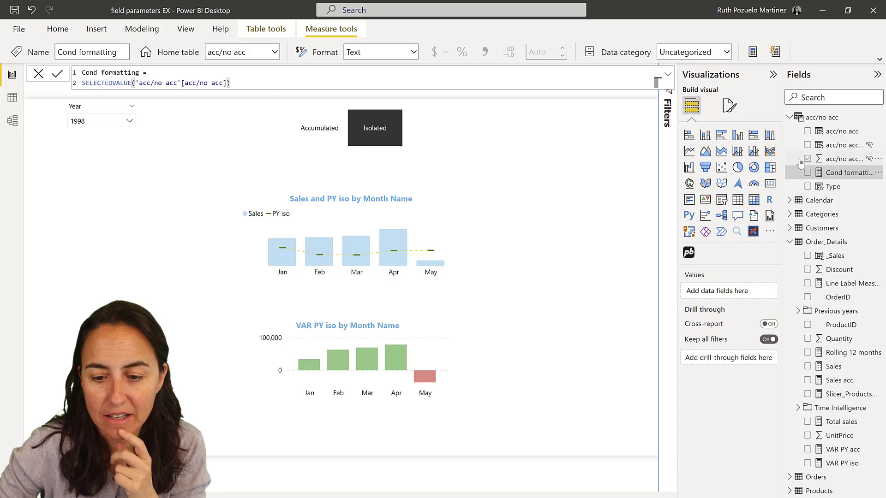
Drop Cond formatting into a new visual, review its composite-key error, then view the acc/no acc table data.
left_click_drag(844, 172, 579, 356)
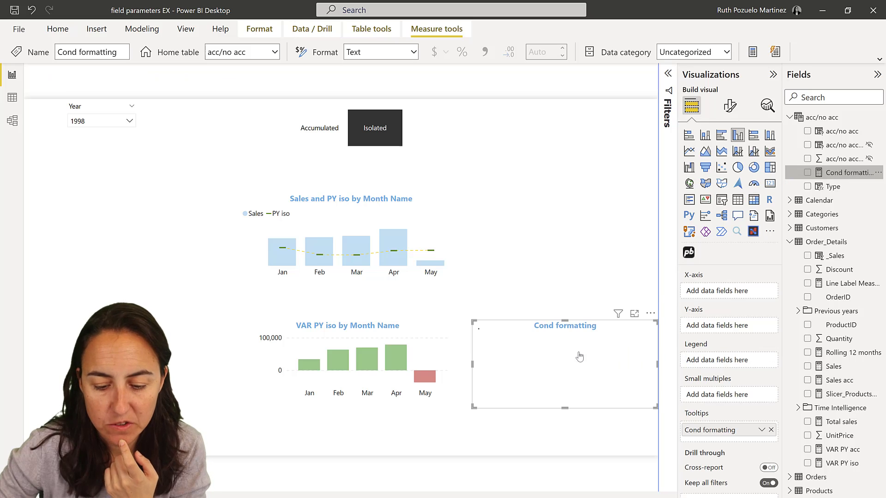
left_click(601, 371)
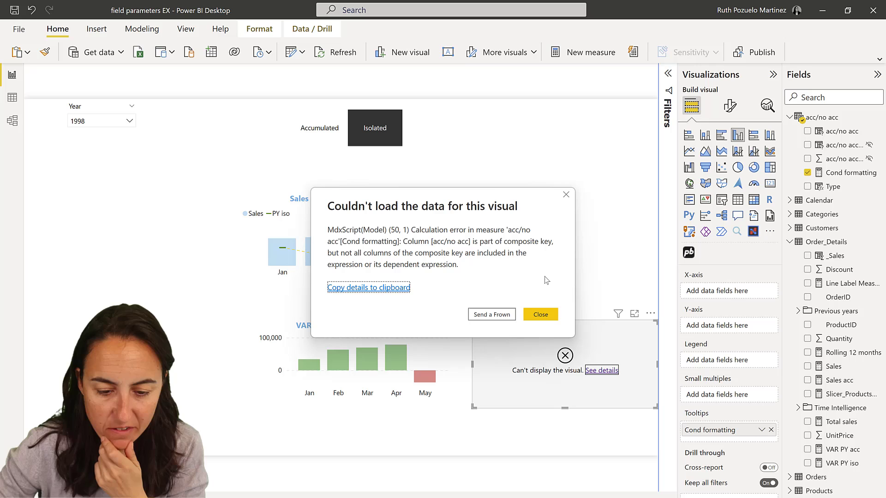
left_click(567, 195)
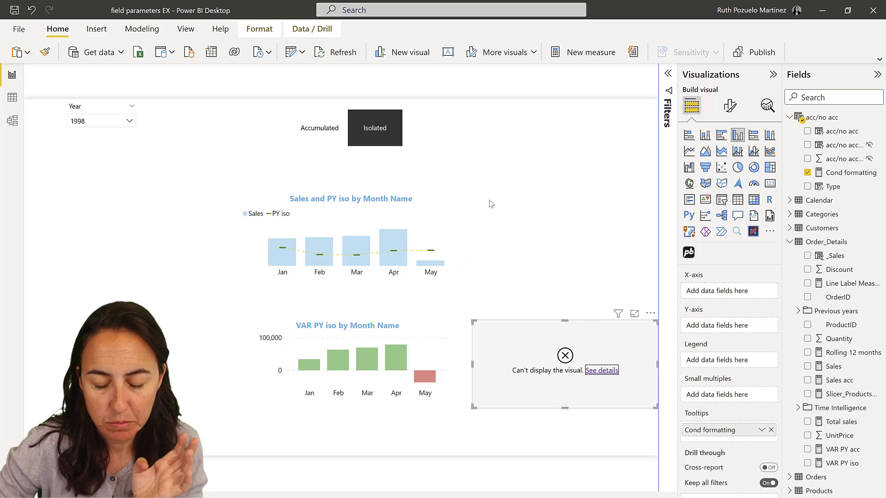
left_click(12, 100)
Add a calculated column Type2 = [acc/no acc] to the acc/no acc table, then go back to the report.
left_click(236, 113)
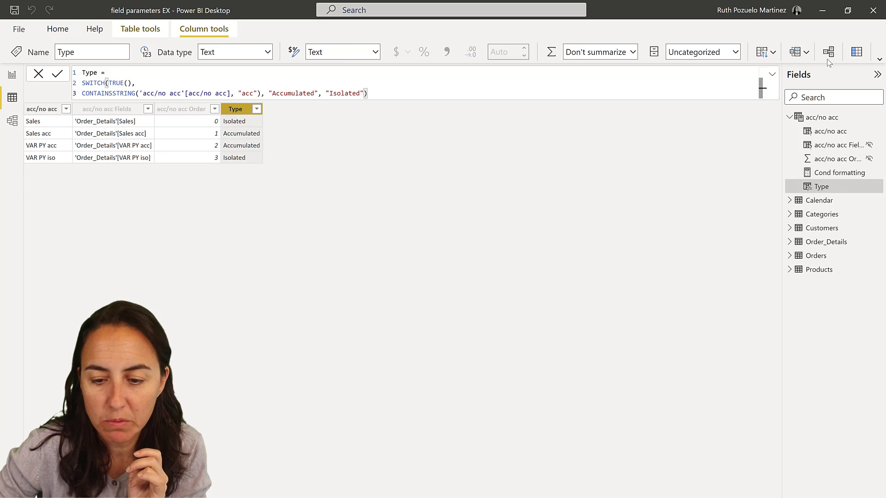
left_click(834, 56)
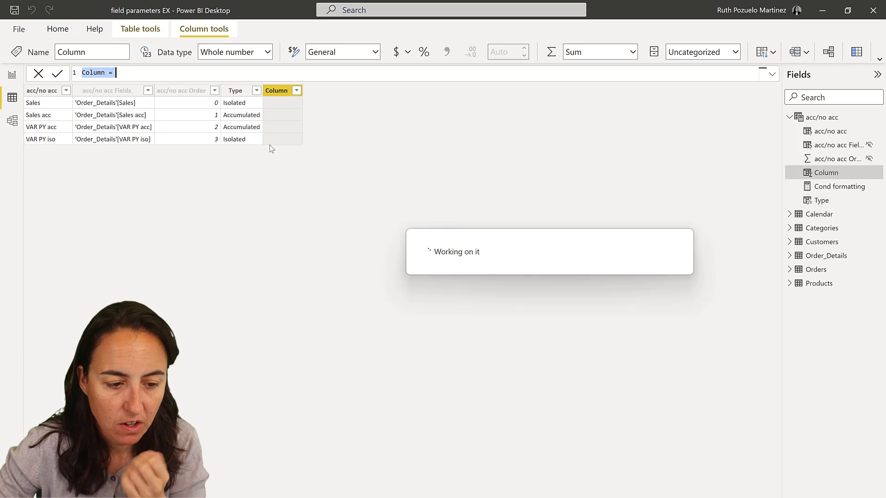
type("Type")
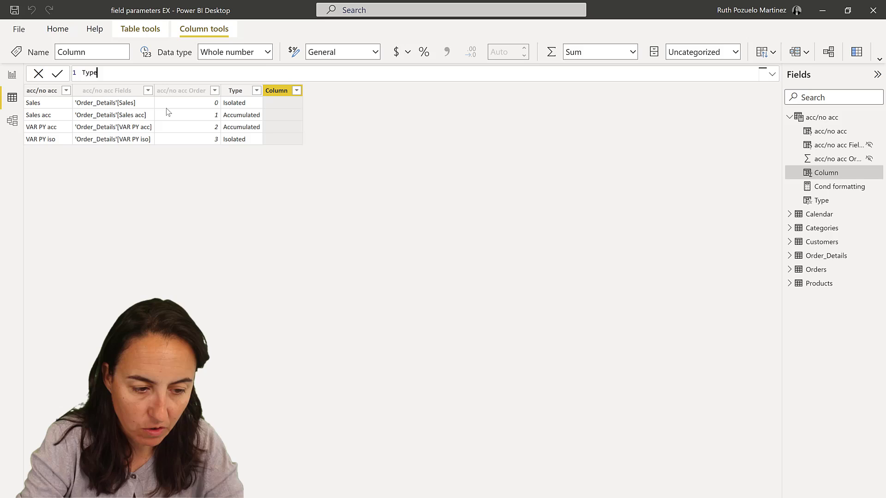
type("2 = [s")
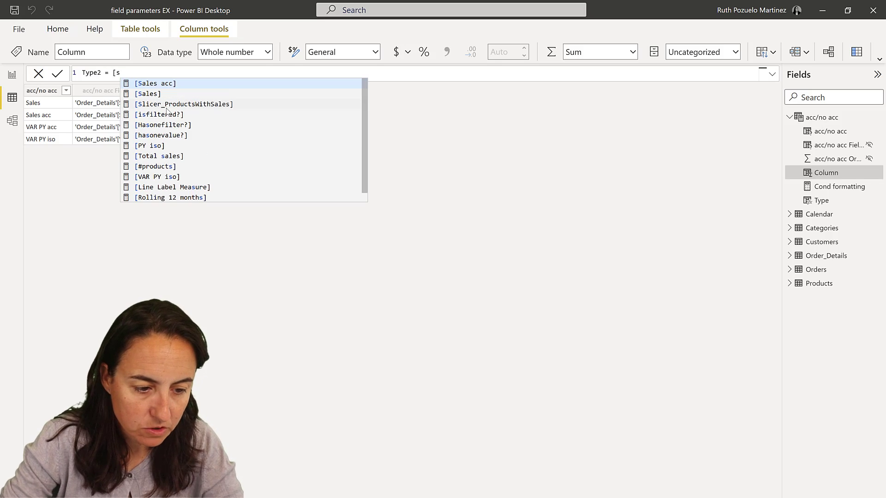
key("BackSpace")
type("acc")
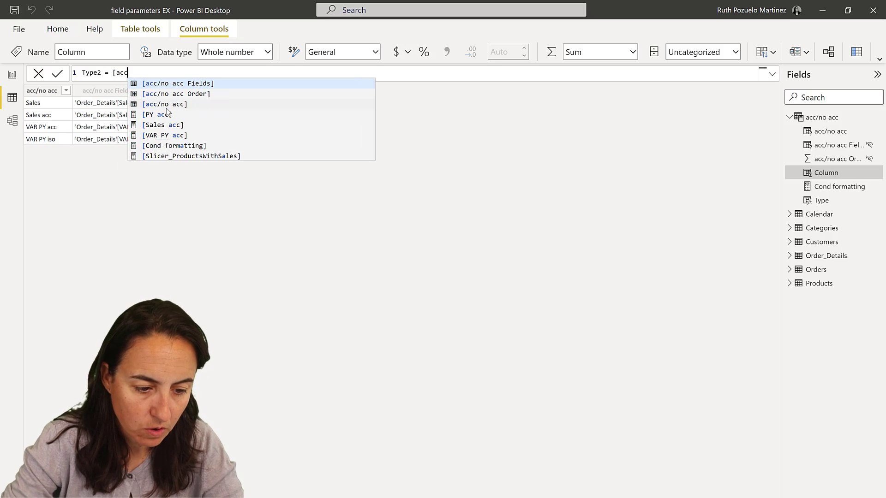
key("Return")
key("Return")
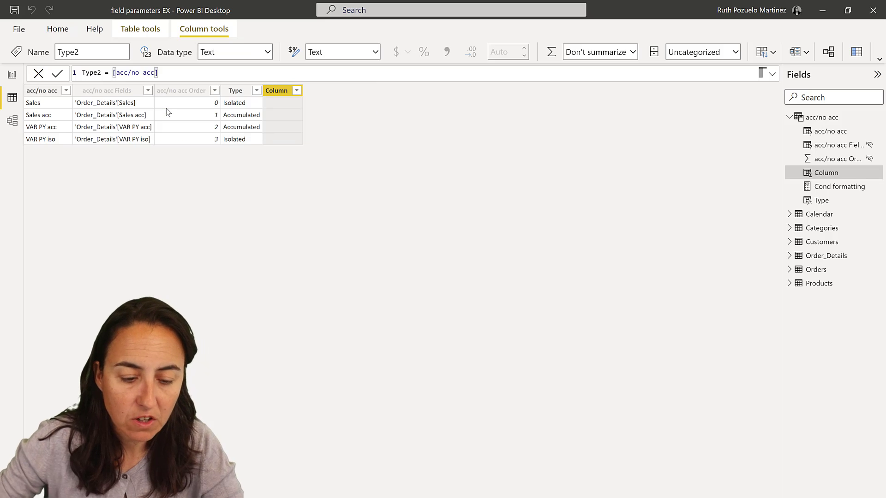
left_click(12, 75)
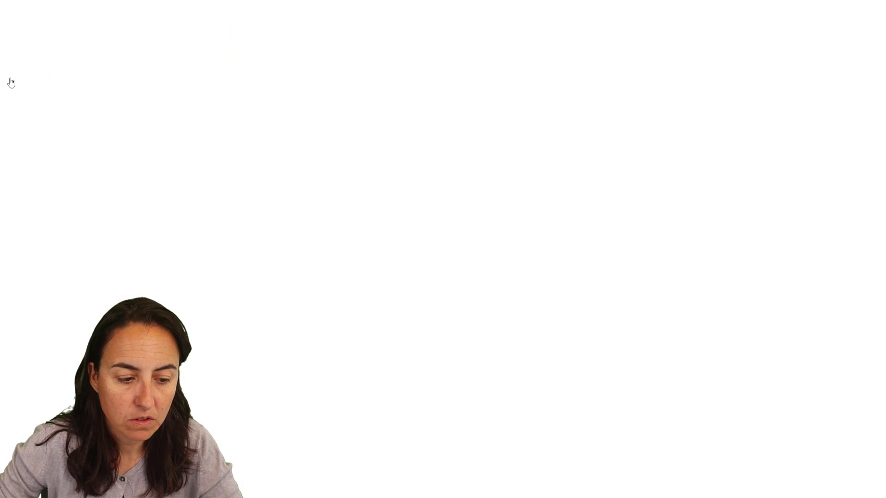
Change the Cond formatting measure to use SELECTEDVALUE('acc/no acc'[Type2]) instead of [acc/no acc].
left_click(831, 172)
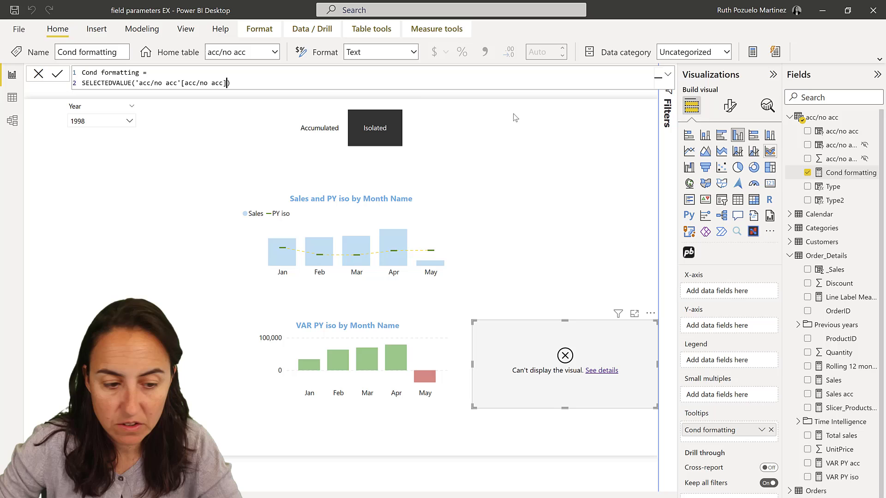
left_click_drag(187, 83, 224, 82)
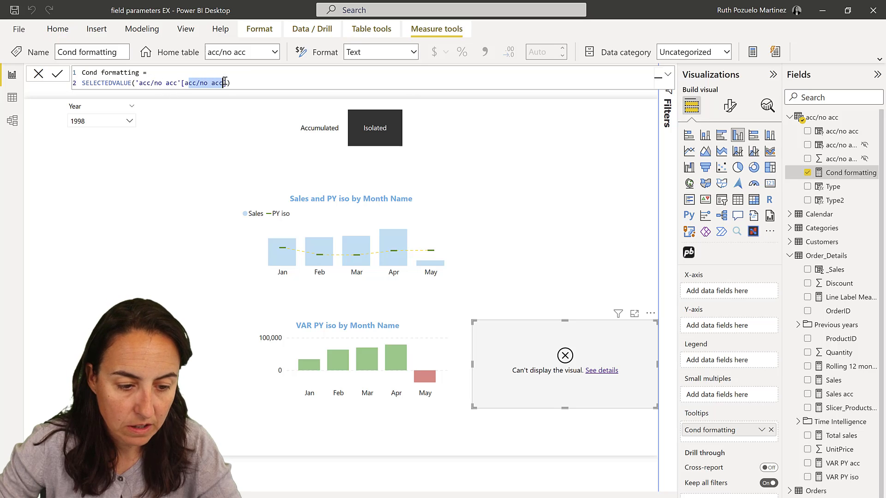
key("BackSpace")
type("t")
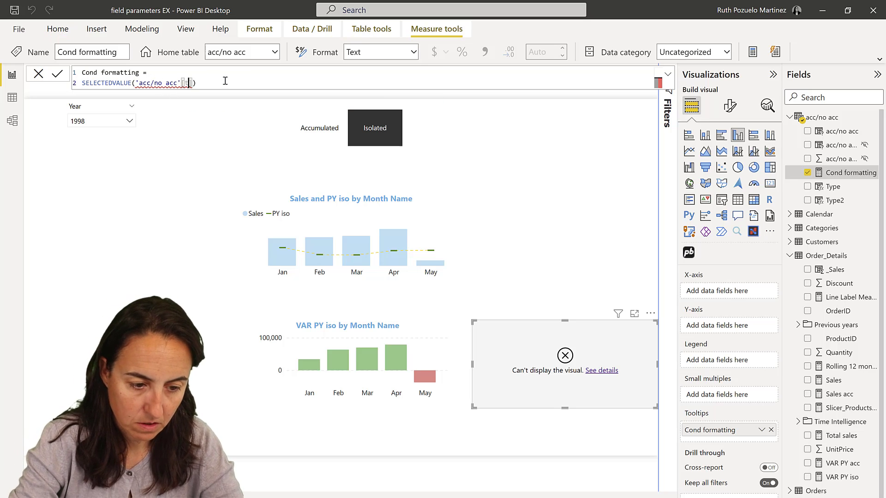
key("BackSpace")
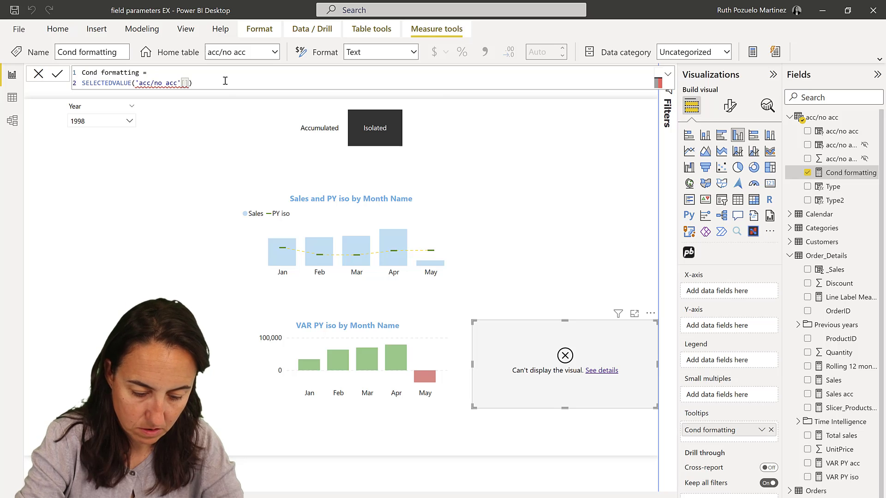
type("typ")
key("Down")
key("Tab")
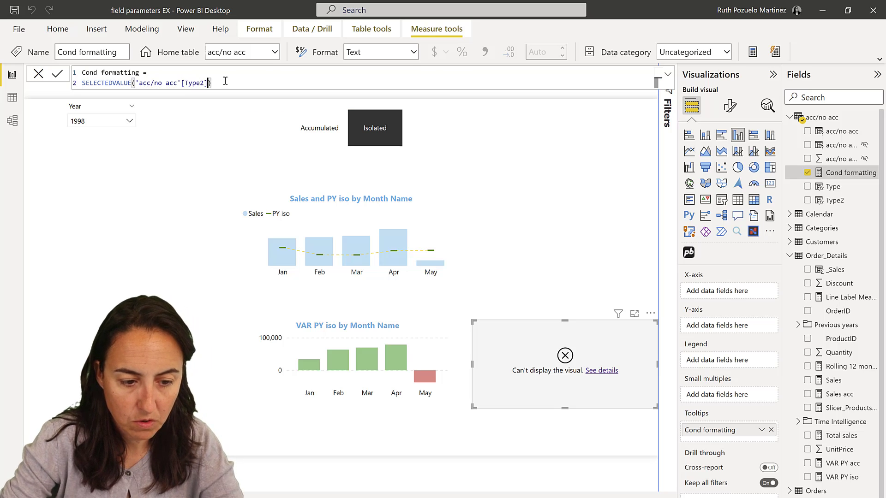
key("Return")
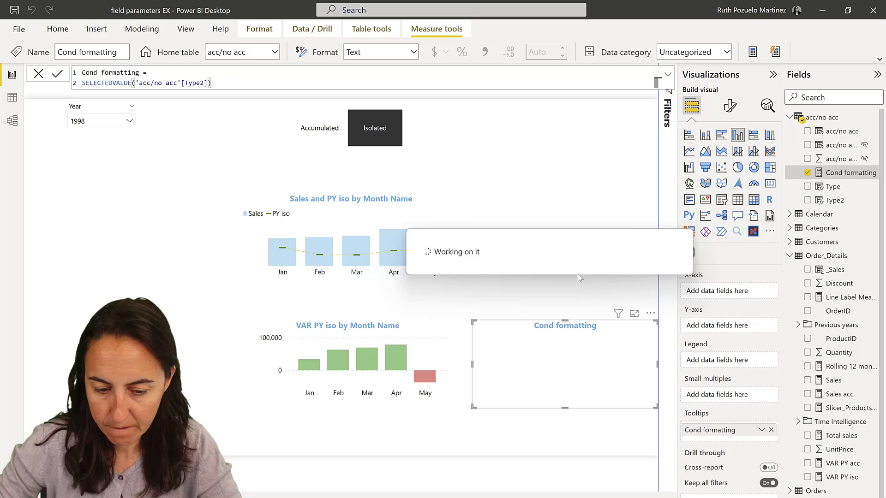
Convert the test visual to a table, undo it, then delete the Cond formatting test table.
left_click(738, 200)
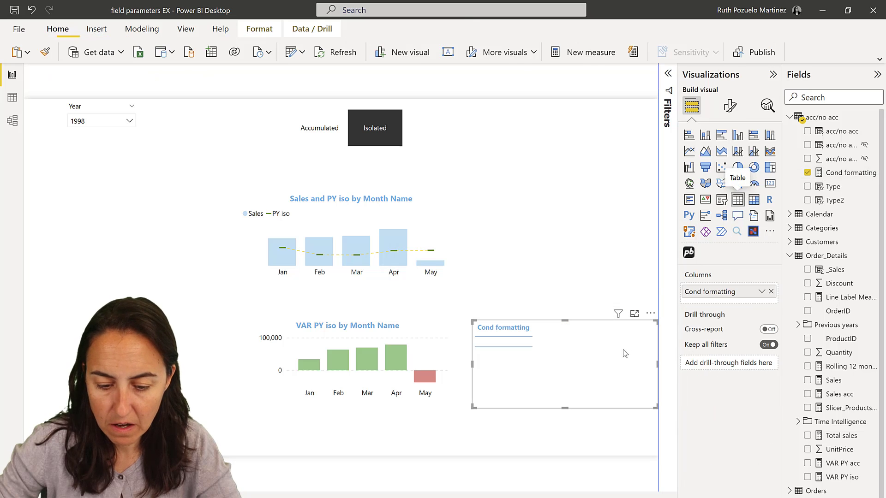
key("ctrl+z")
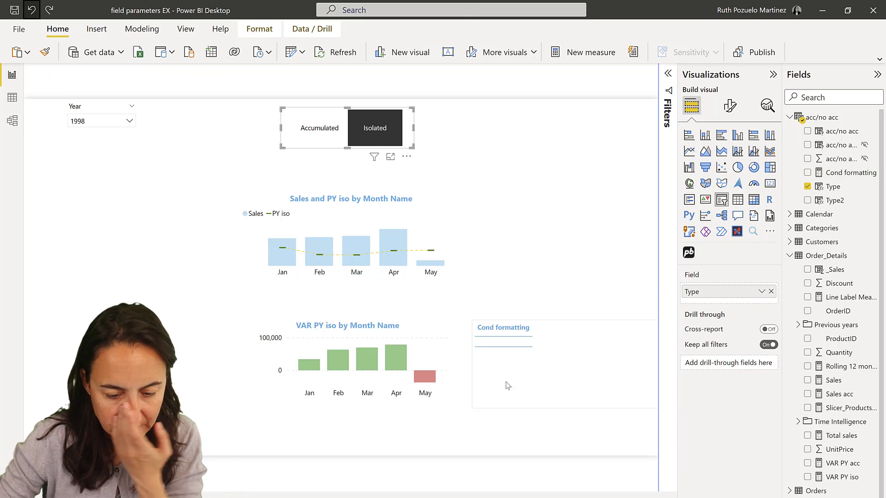
left_click(585, 395)
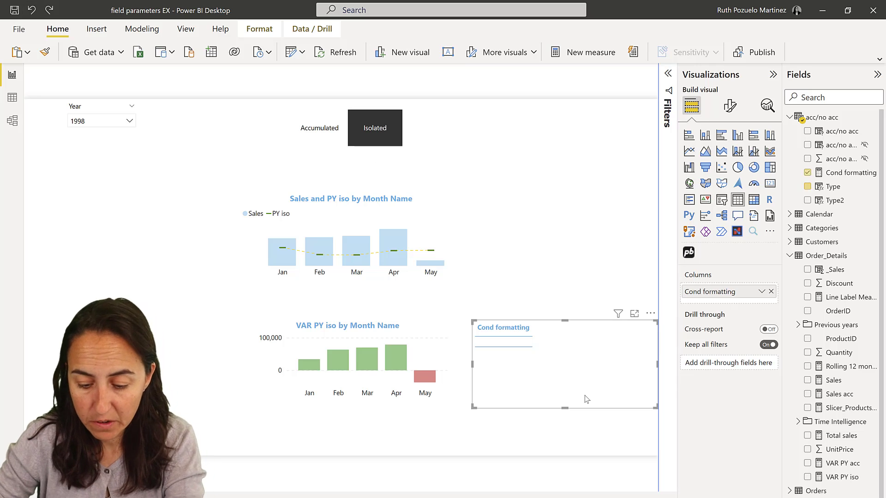
key("Delete")
Duplicate the VAR PY iso chart and place the copy beside the original.
left_click(448, 349)
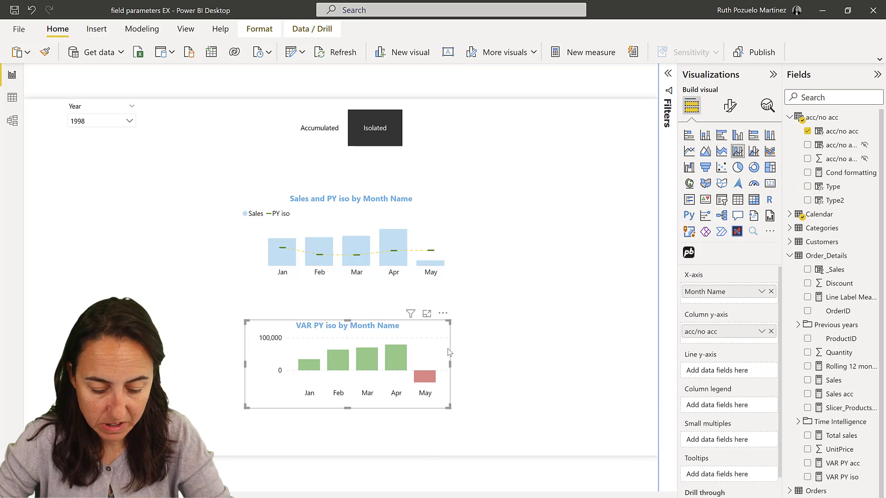
key("ctrl+c")
key("ctrl+v")
left_click_drag(478, 324, 673, 313)
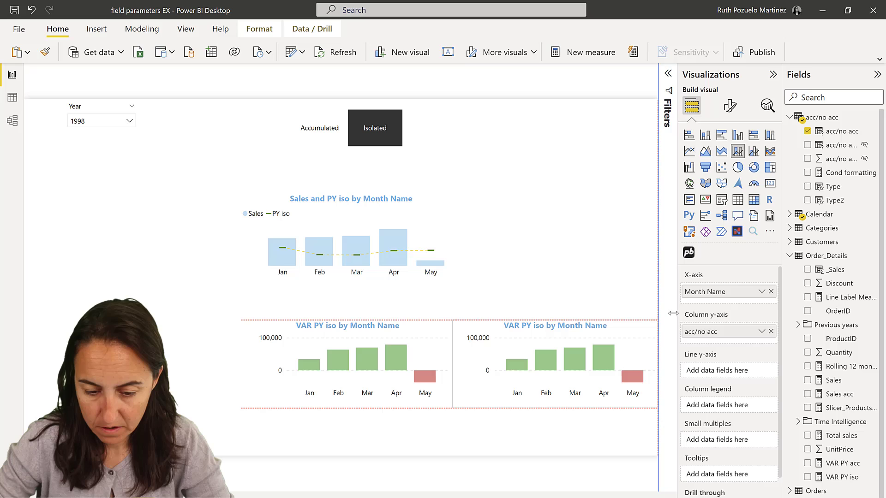
Turn the copy into a table with Cond formatting, then set the slicer to Accumulated.
left_click(737, 199)
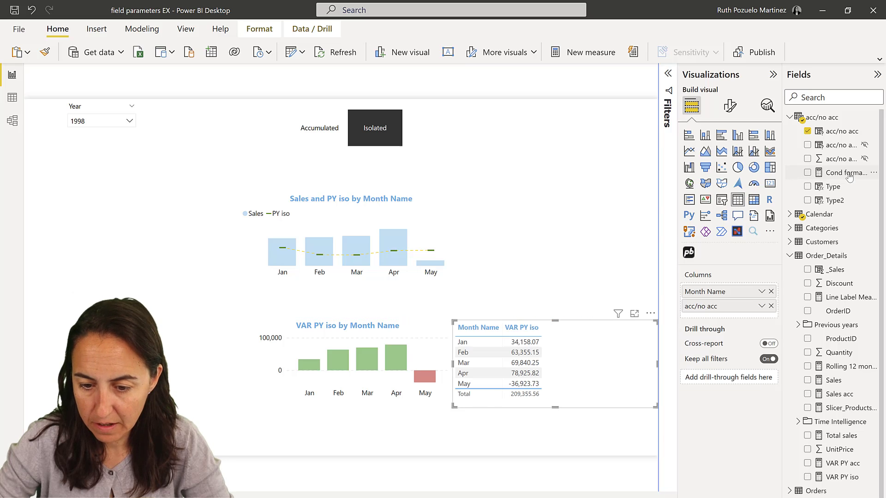
left_click_drag(849, 173, 575, 388)
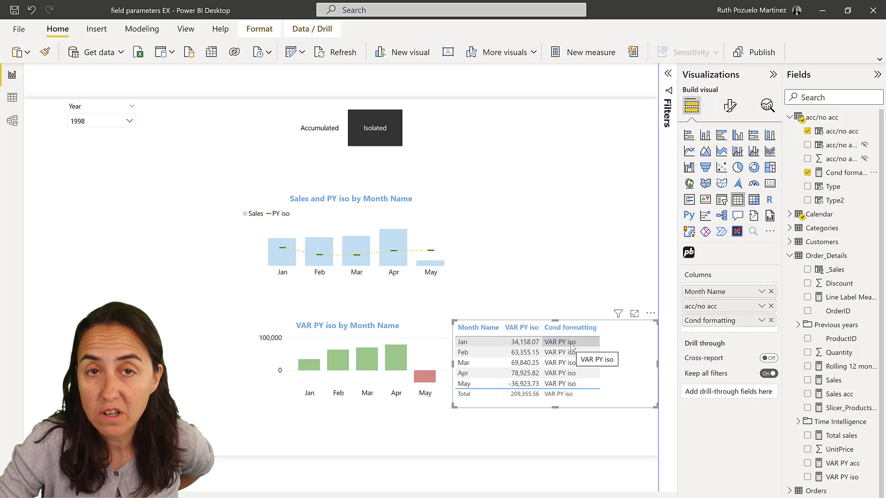
left_click(323, 130)
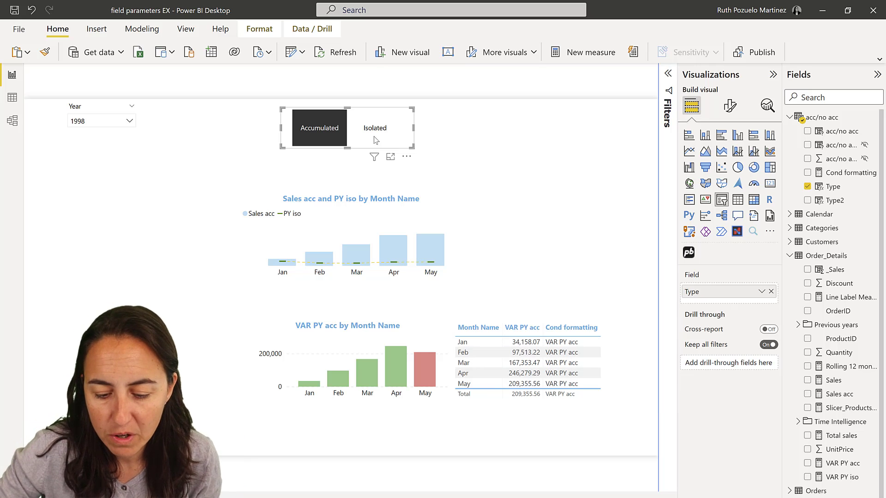
left_click(846, 176)
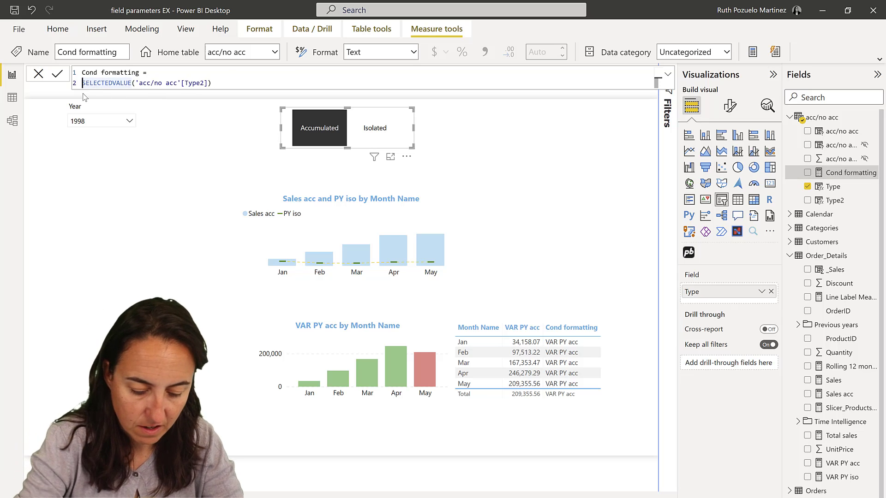
Begin the measure with VAR selectedField = ..., then RETURN SWITCH(TRUE(), on new lines.
type("VAR se")
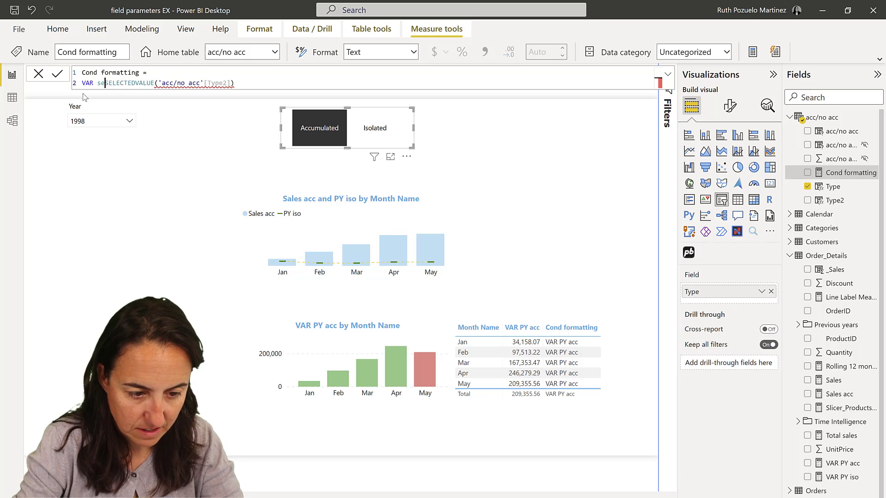
type("lected")
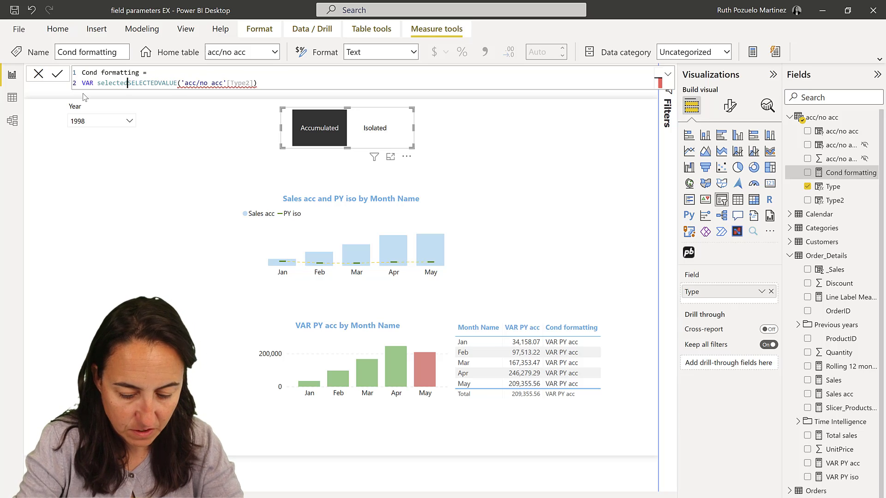
type("Field =")
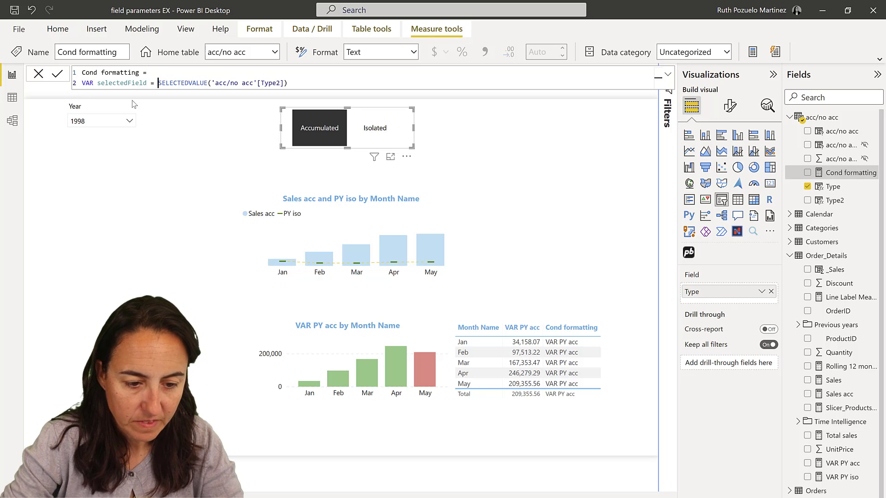
left_click(301, 85)
key("shift+Return")
type("ret")
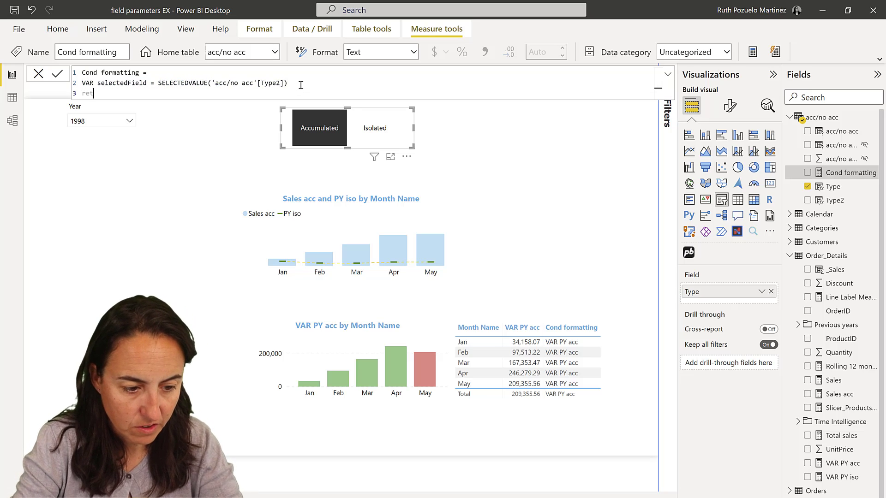
type("urn")
key("shift+Return")
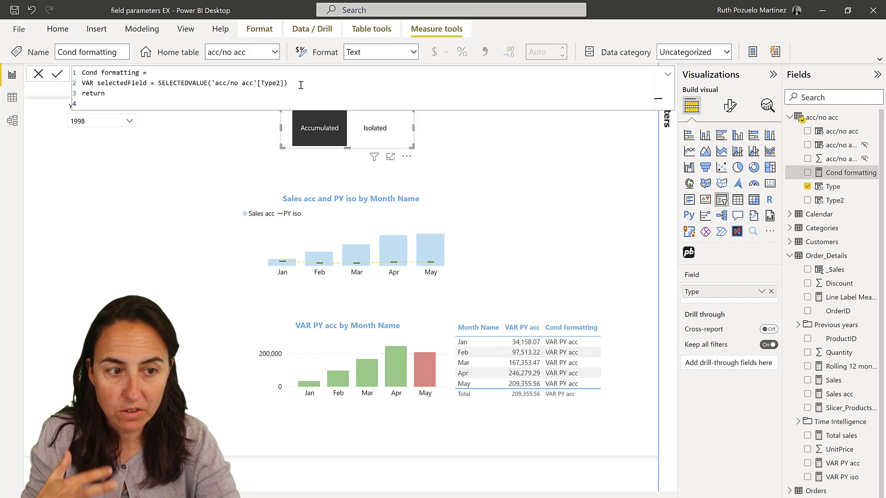
type("sw")
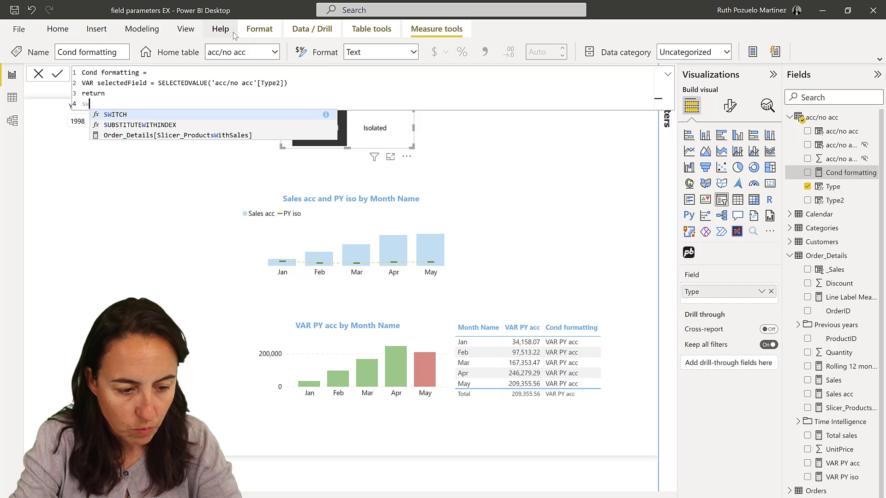
key("Tab")
type("true")
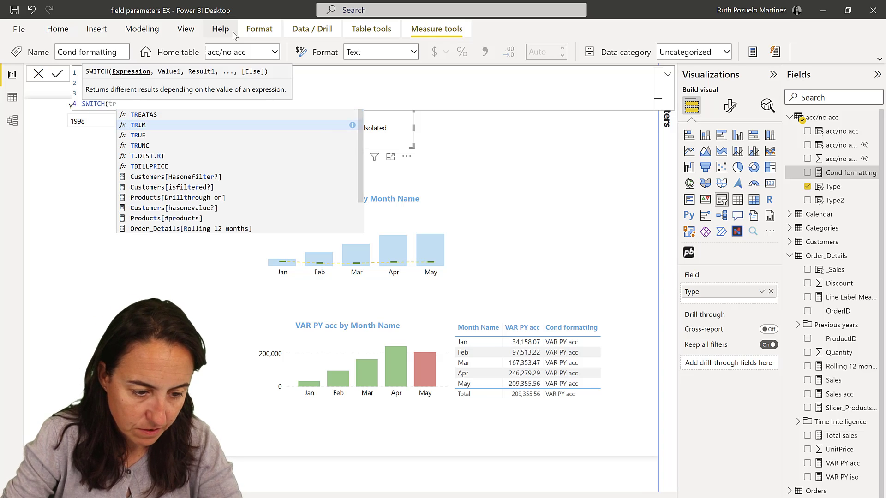
key("Tab")
type("),")
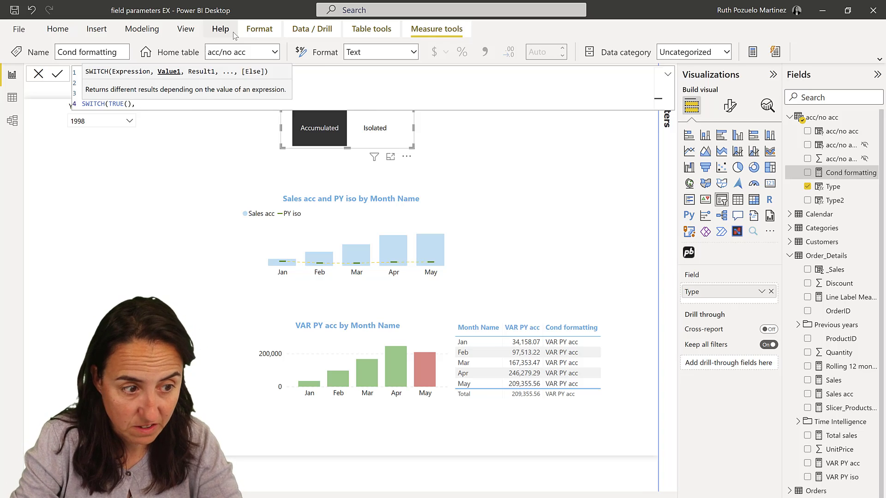
key("shift+Return")
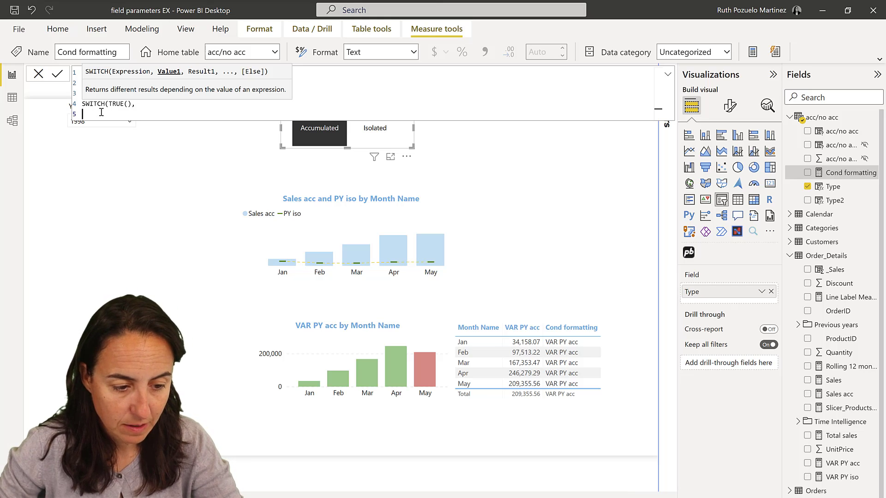
Paste the two AND colour conditions (#ABD4A0, #E19490), rename their variable to selectedField, and commit.
key("ctrl+v")
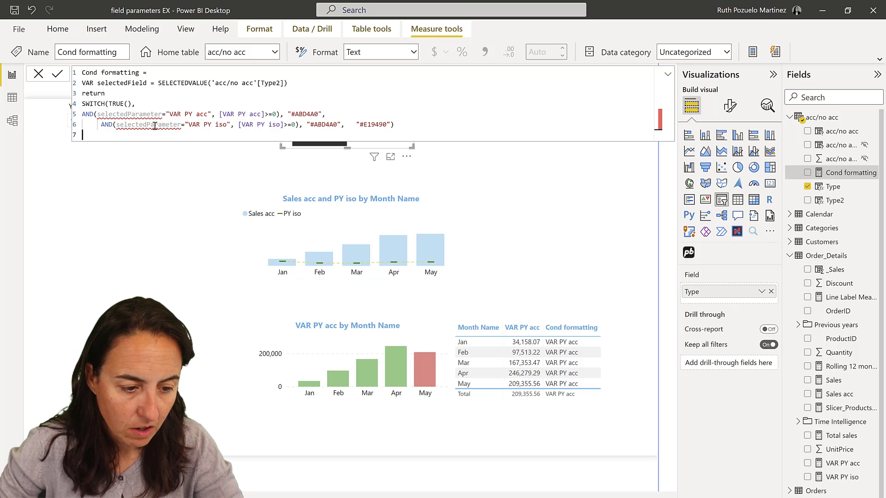
double_click(145, 115)
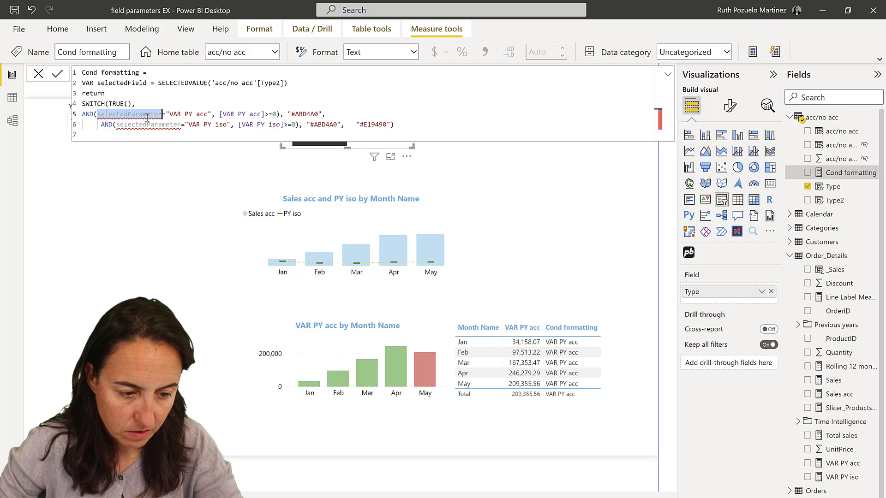
key("ctrl+d")
type("sele")
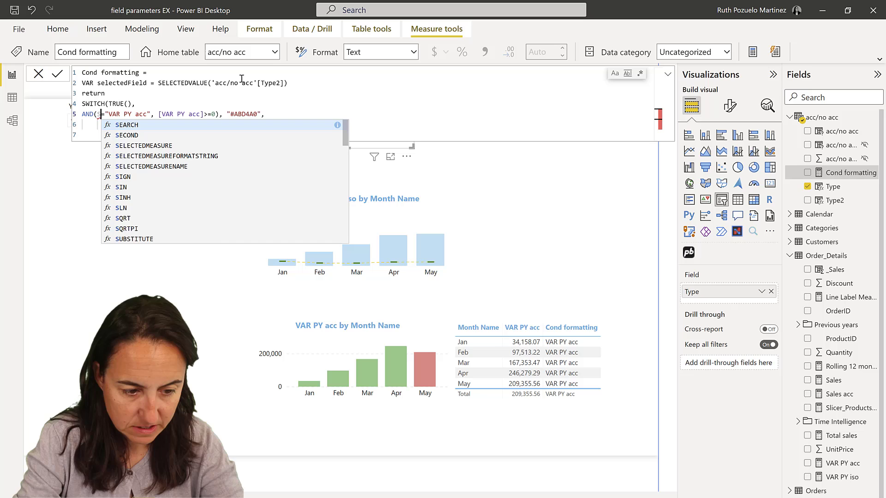
type("ted")
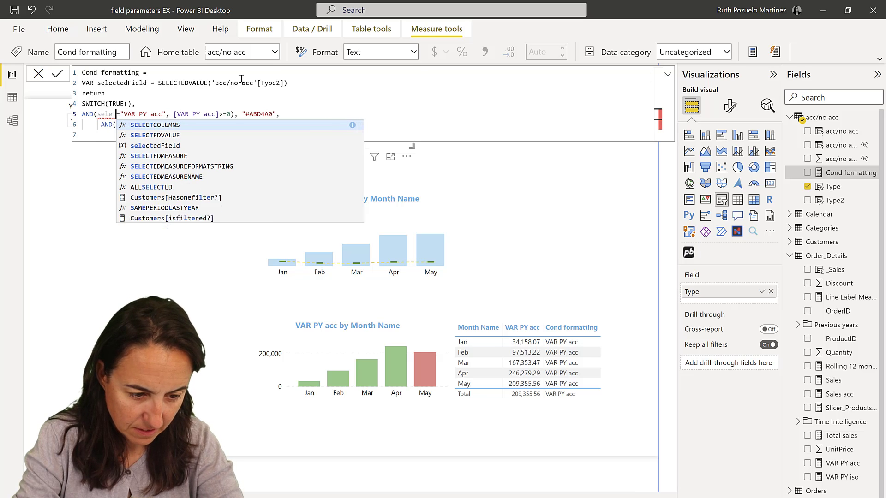
key("BackSpace")
key("BackSpace")
key("BackSpace")
type("ctedField")
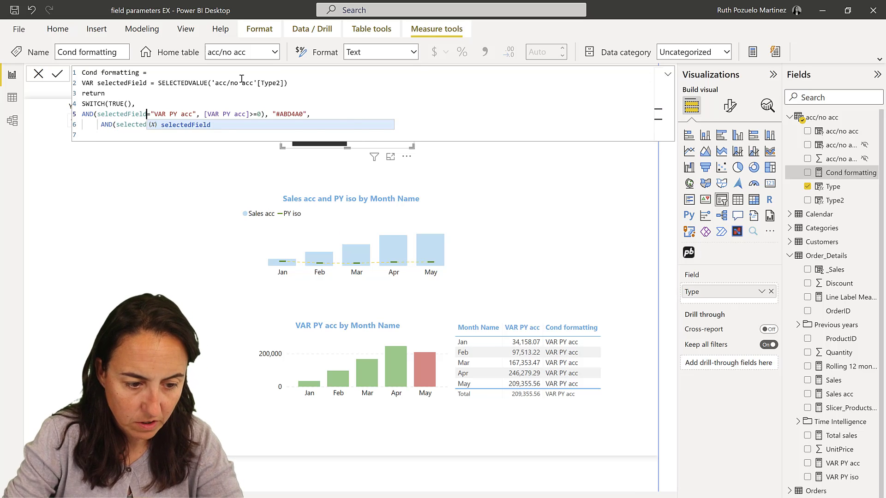
key("Tab")
key("Return")
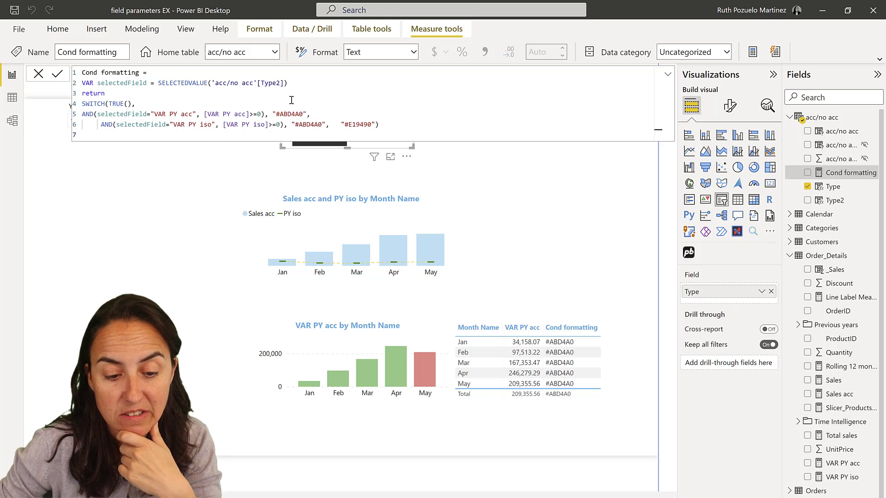
left_click_drag(342, 123, 383, 124)
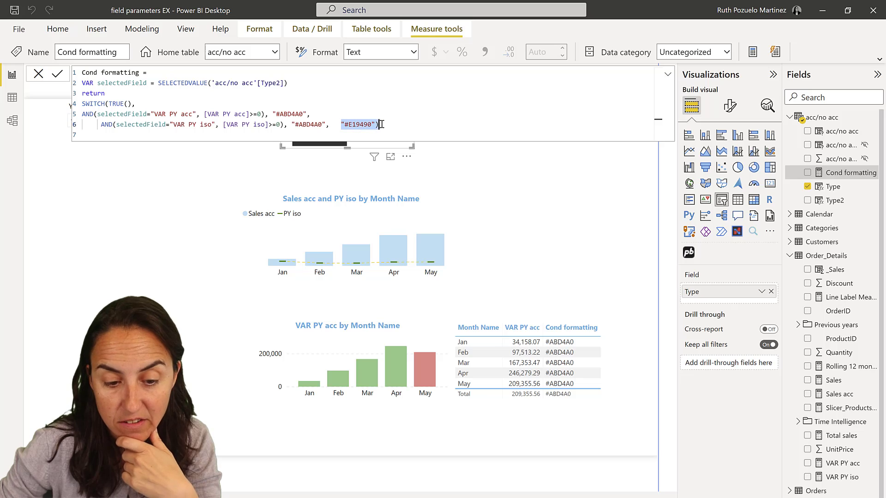
left_click(441, 125)
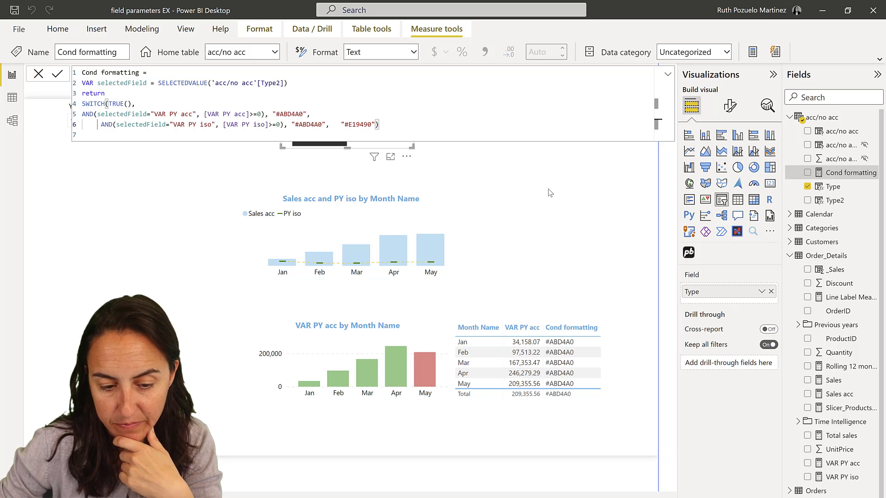
Choose Isolated and open the column-colour conditional formatting for the VAR PY iso chart.
left_click(514, 216)
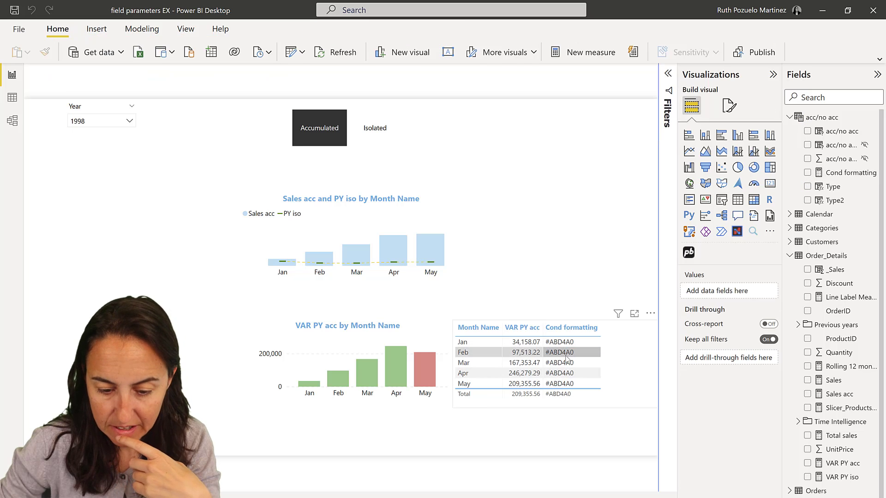
left_click(378, 138)
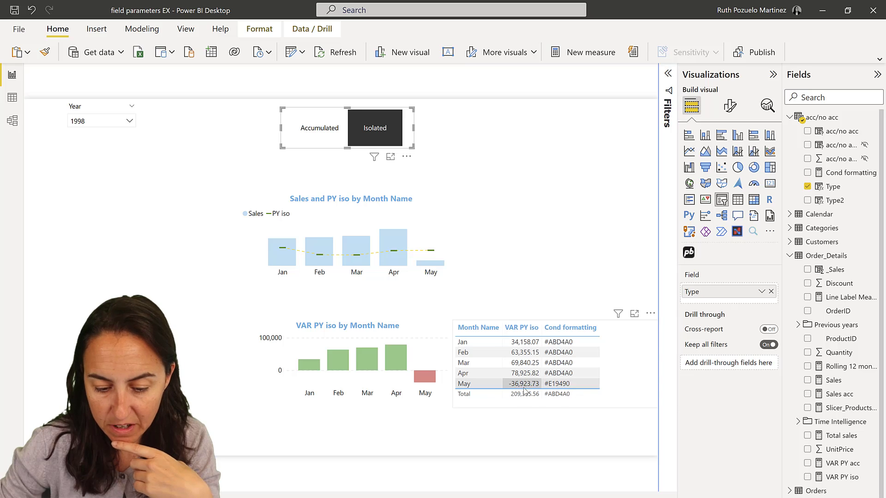
left_click(429, 337)
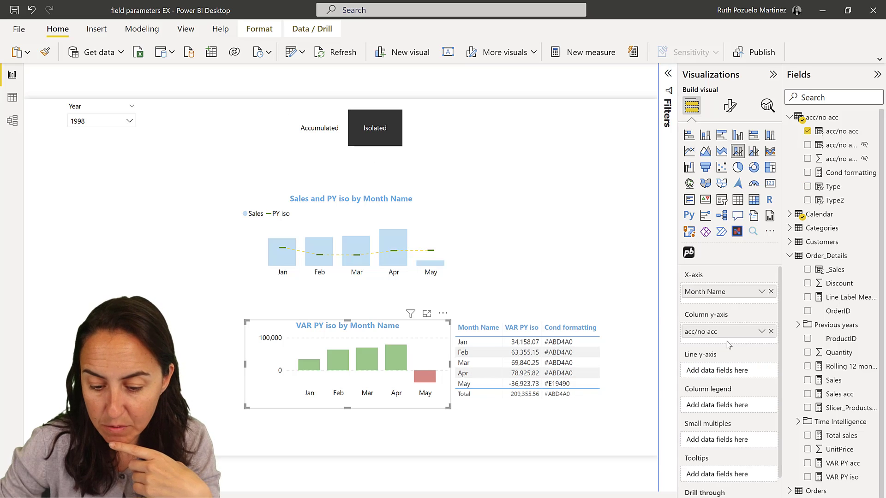
left_click(730, 106)
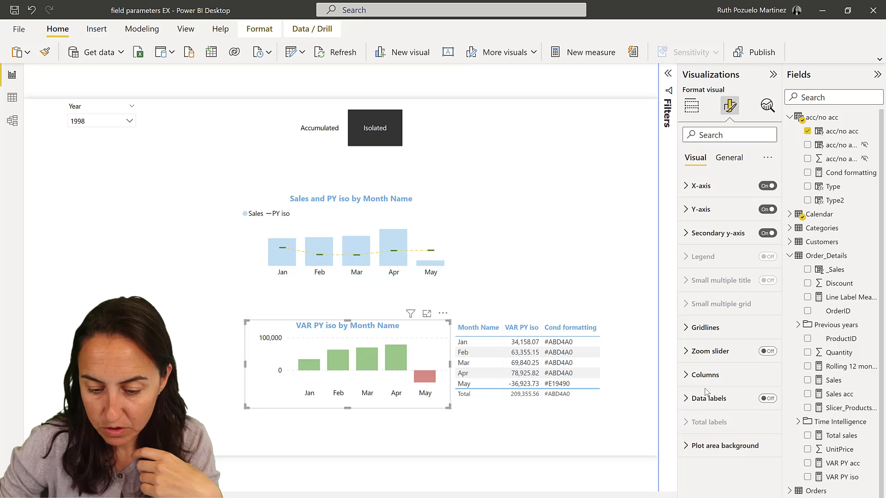
left_click(704, 378)
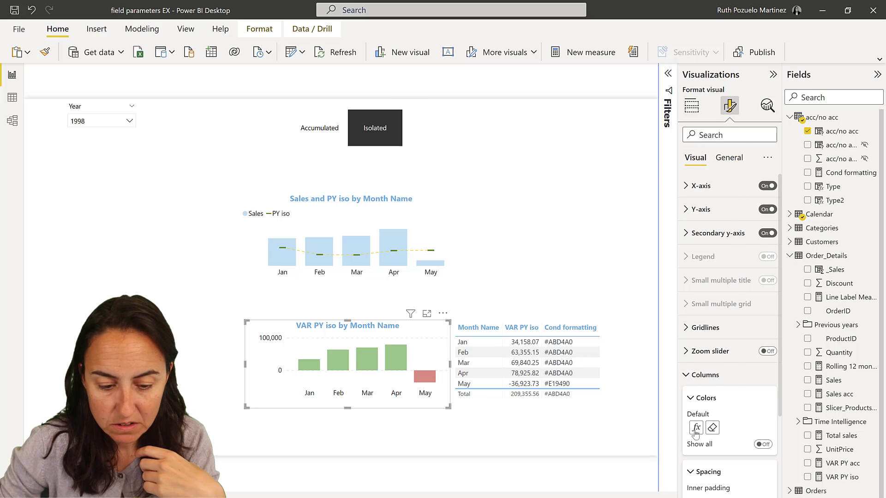
left_click(696, 429)
Colour the columns by Field value from Cond formatting, then clear Isolated on the slicer.
left_click(248, 186)
left_click(255, 138)
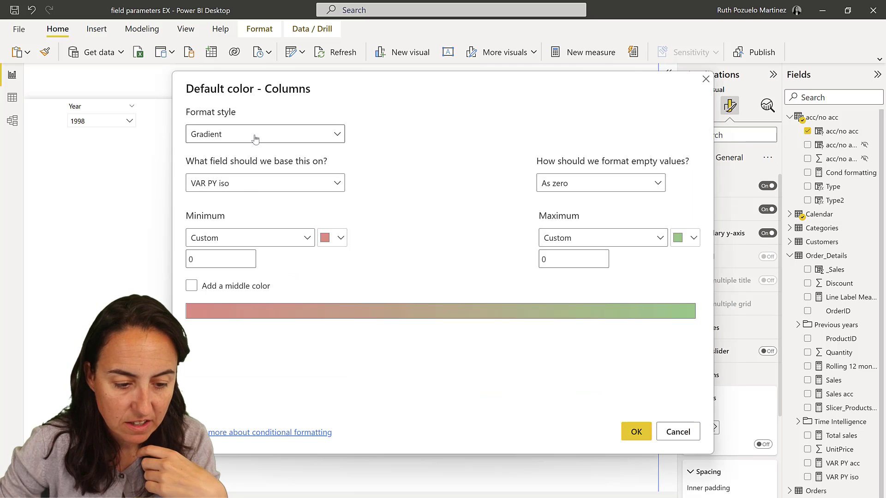
left_click(253, 139)
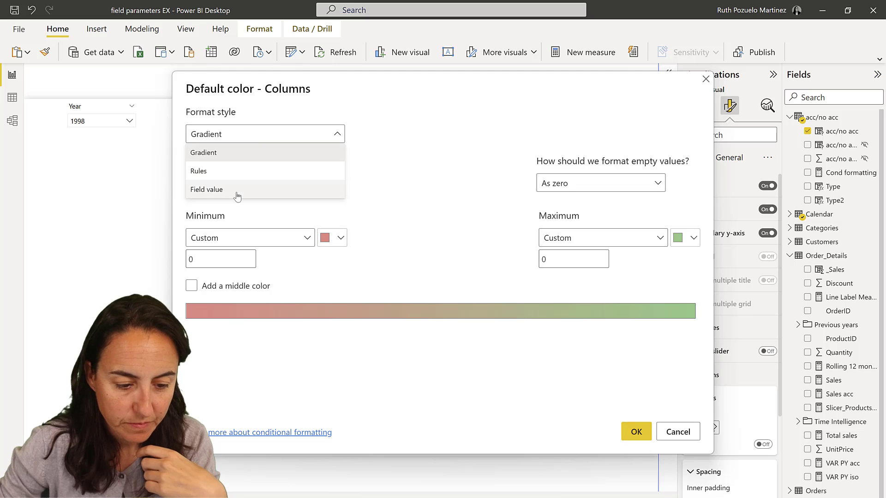
left_click(236, 189)
left_click(243, 184)
left_click(194, 224)
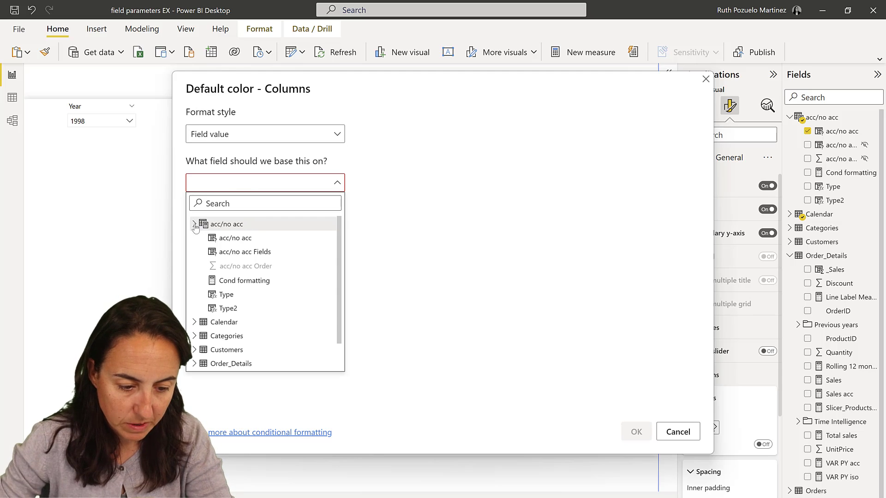
left_click(226, 279)
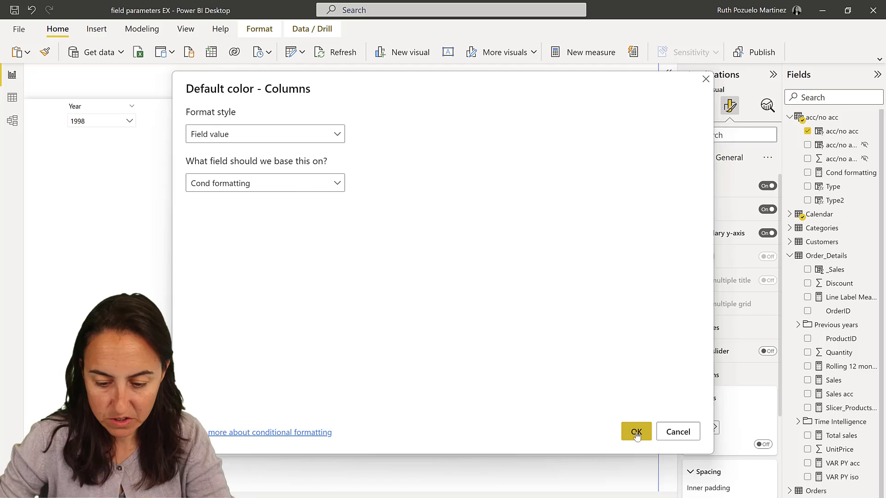
left_click(637, 433)
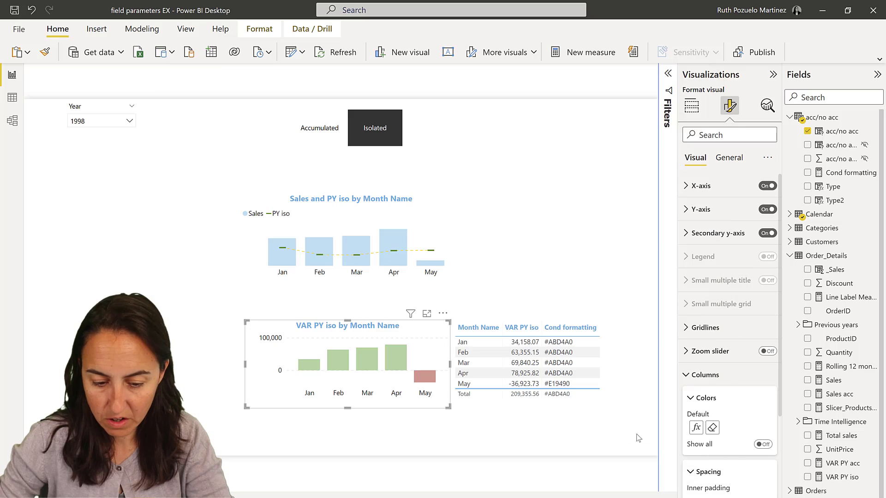
left_click(323, 137)
left_click(367, 141)
Switch back to Isolated and delete the VAR PY iso test table from the report.
left_click(383, 142)
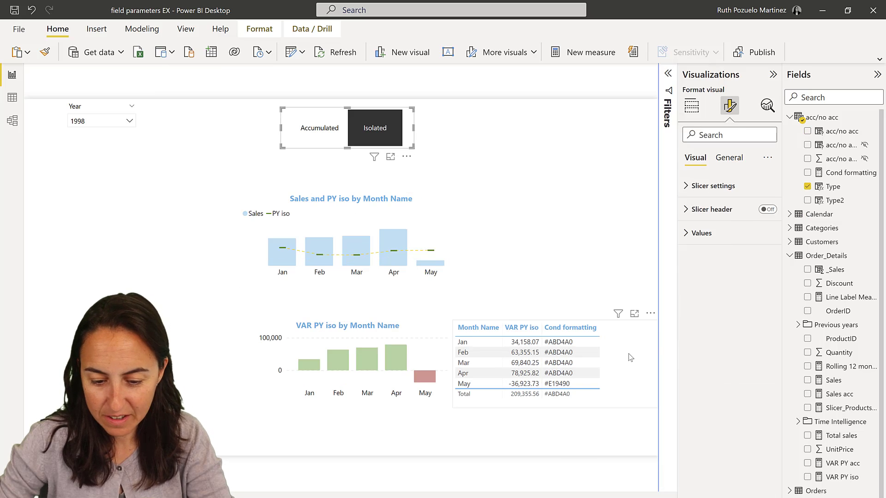
left_click(631, 357)
left_click(650, 313)
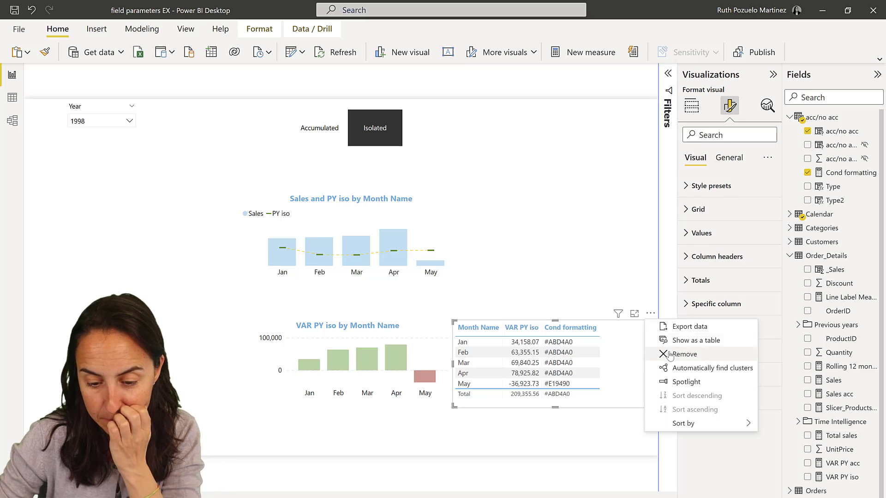
left_click(667, 354)
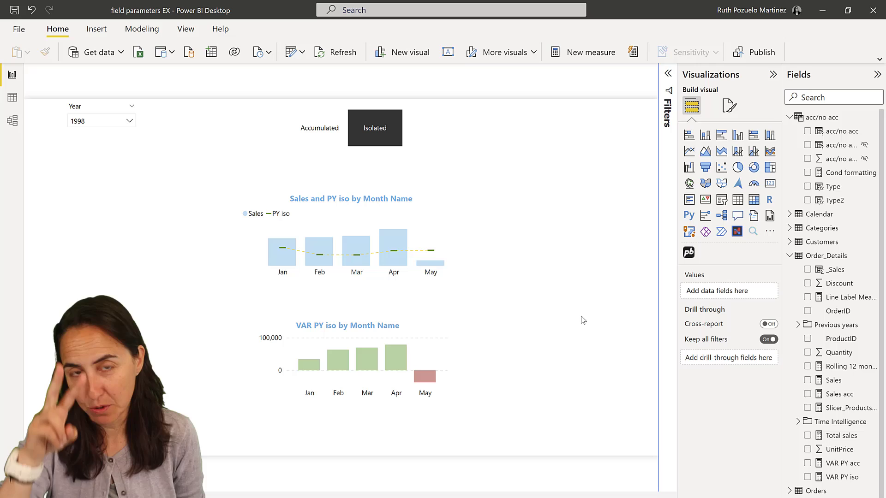
Toggle the slicer between Isolated and Accumulated, ending on Accumulated, and inspect the combo chart's fields.
left_click(383, 205)
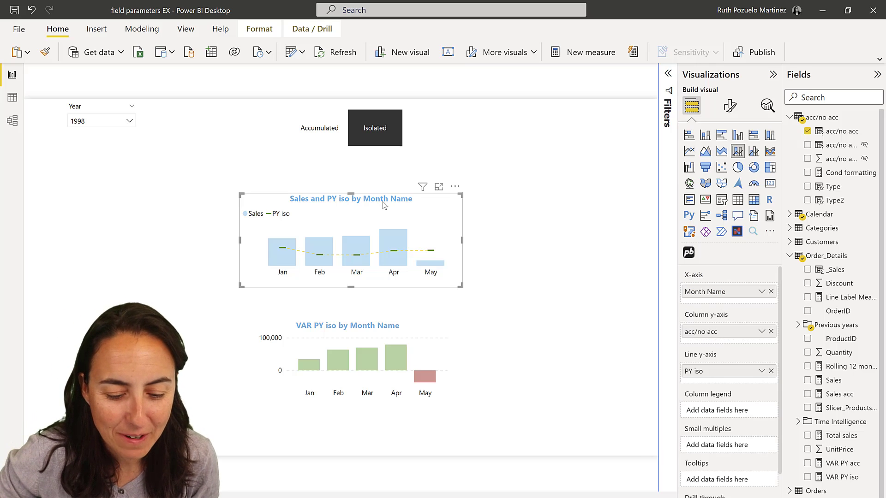
left_click(322, 134)
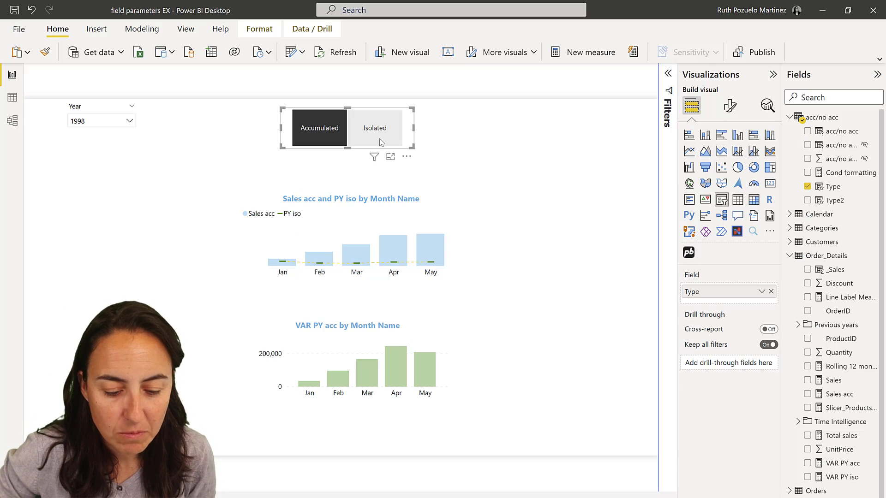
left_click(381, 141)
left_click(381, 140)
left_click(319, 129)
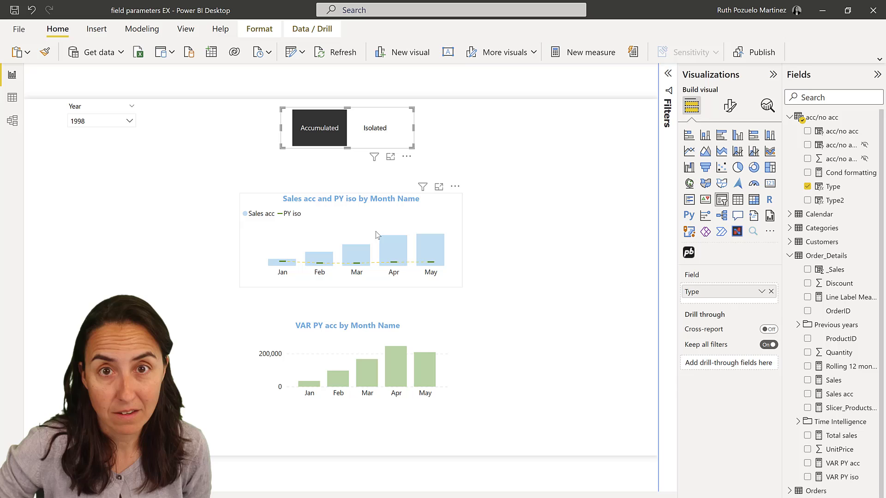
left_click(458, 221)
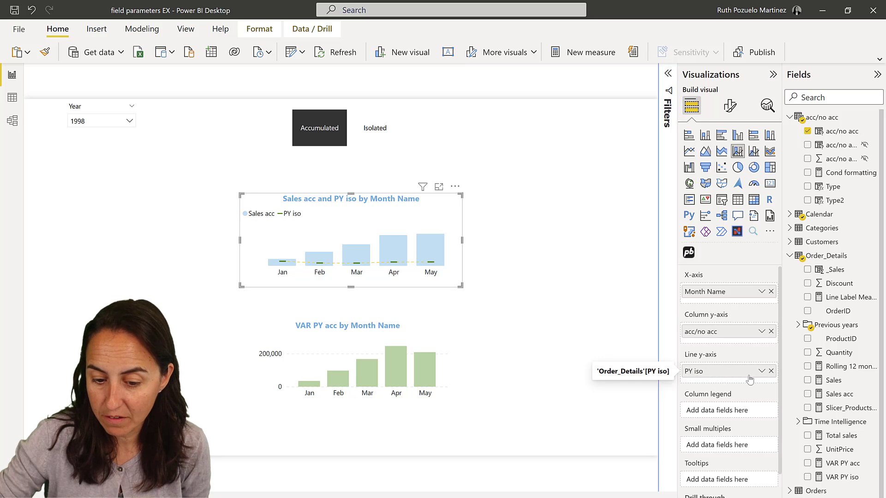
Create a fields parameter 'PY acc/no acc' containing PY acc and PY iso, without a page slicer.
left_click(142, 29)
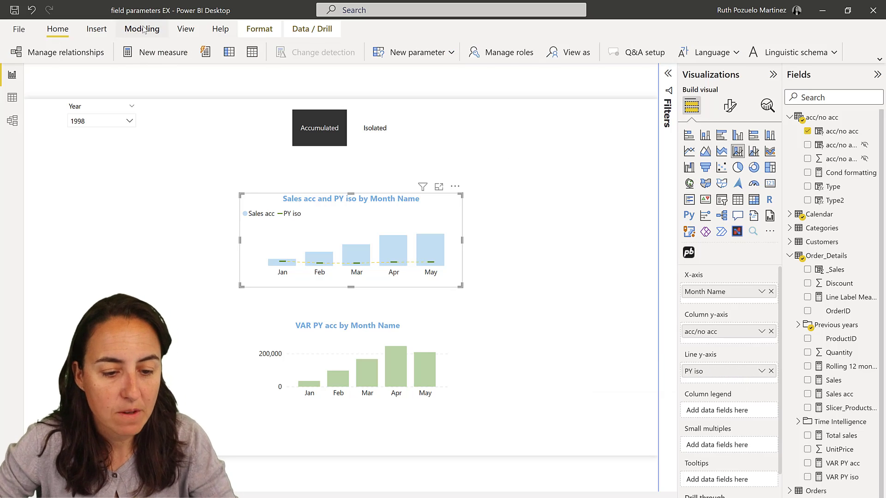
left_click(452, 52)
left_click(430, 93)
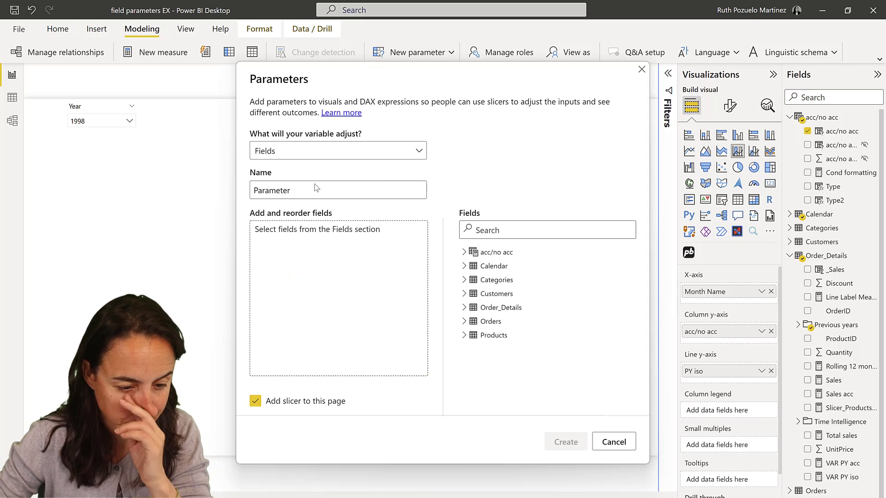
double_click(304, 195)
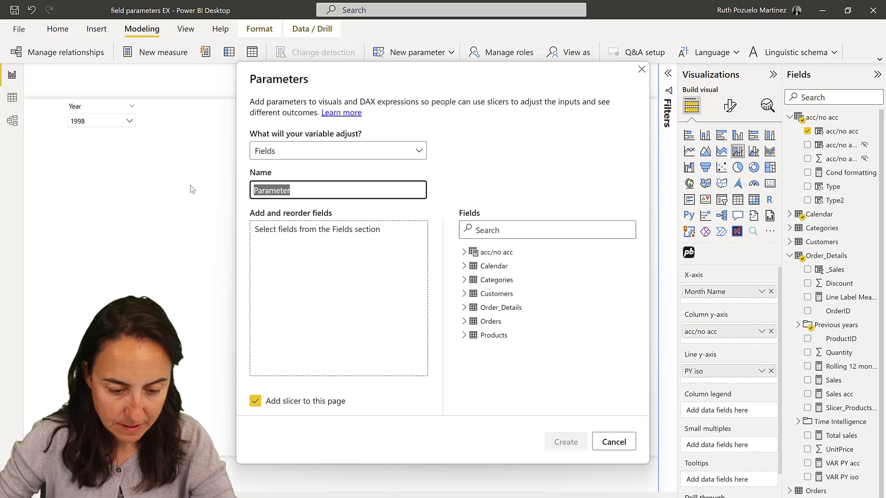
type("PY acc/")
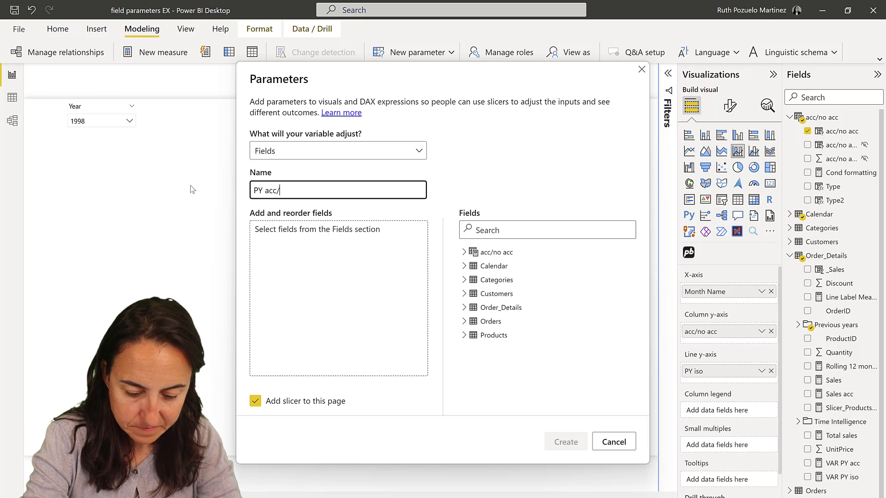
type("no acc")
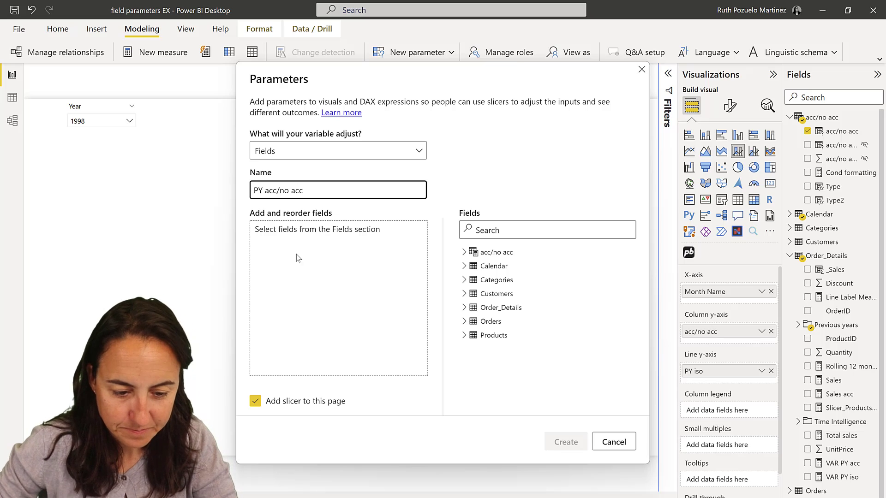
left_click(517, 229)
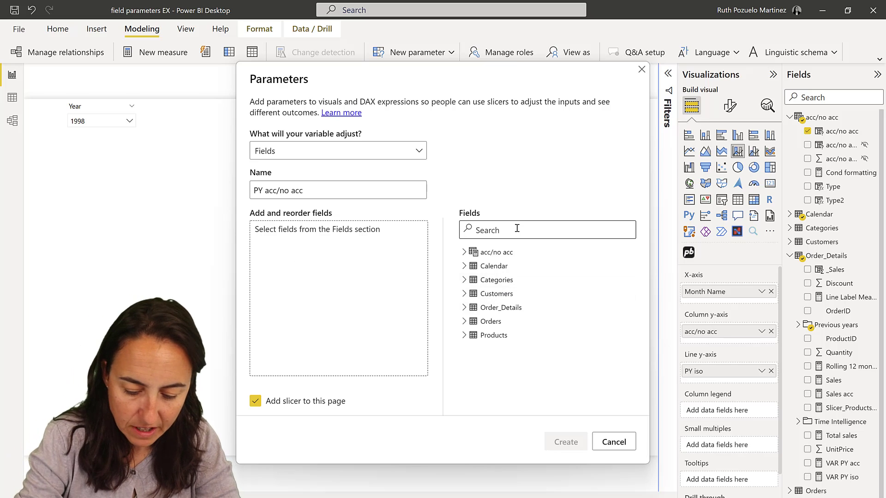
type("py")
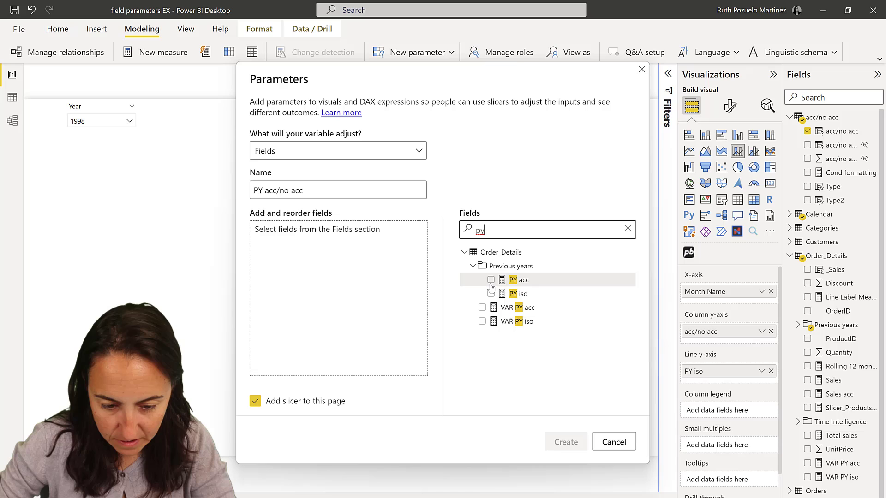
left_click(491, 281)
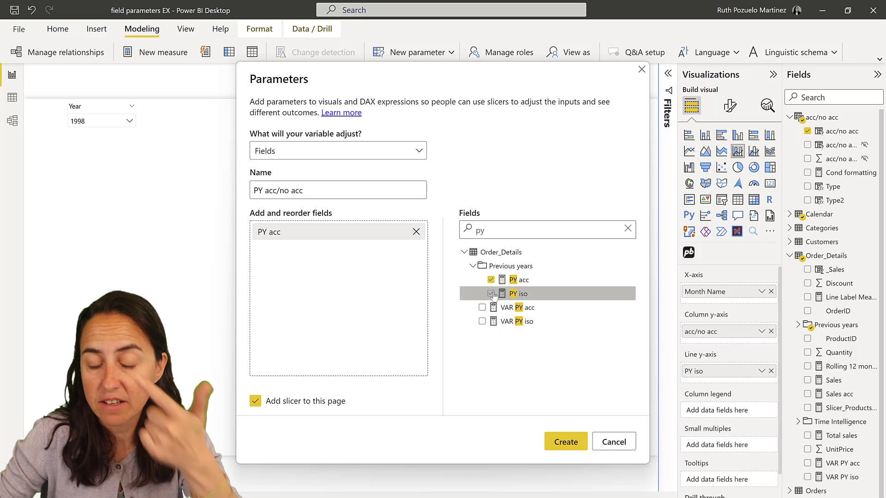
left_click(323, 401)
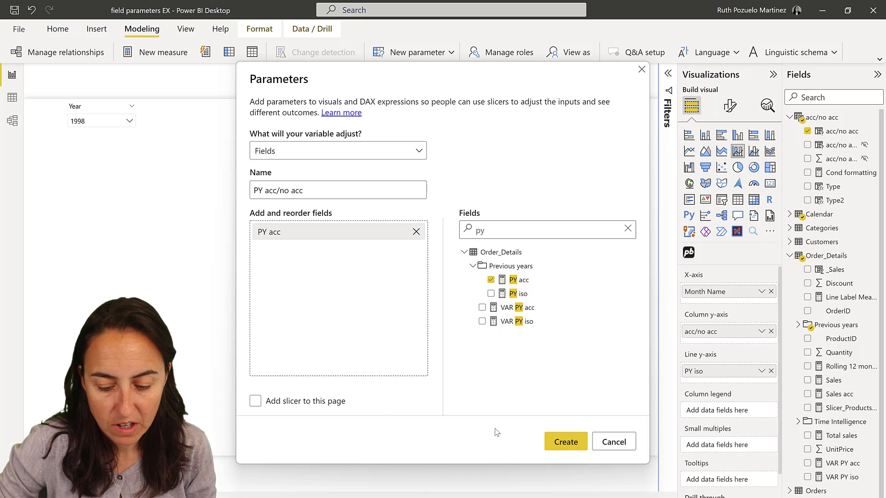
left_click(490, 294)
left_click(577, 443)
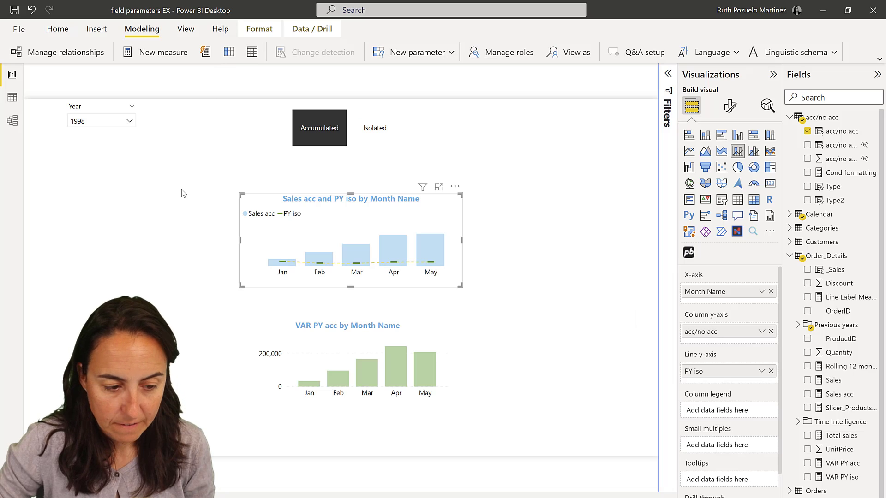
In the PY acc/no acc table data, start a new column formula Type = SWITCH(TRUE(),.
left_click(12, 97)
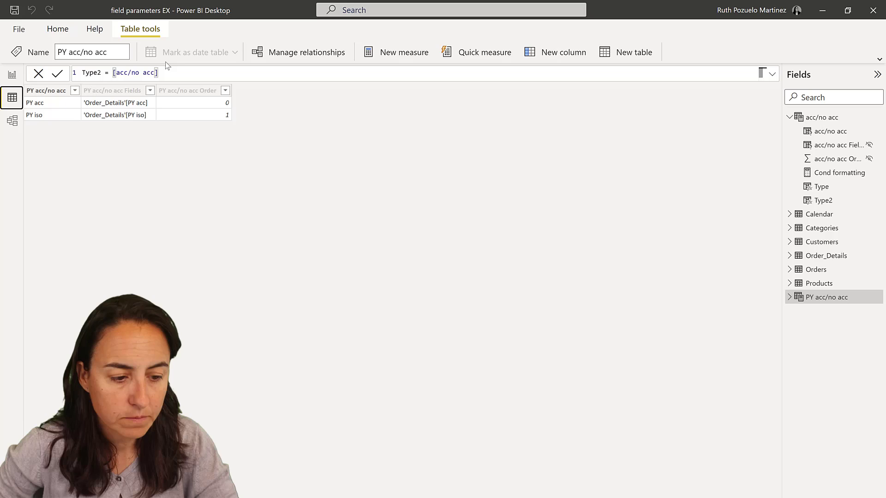
type("T")
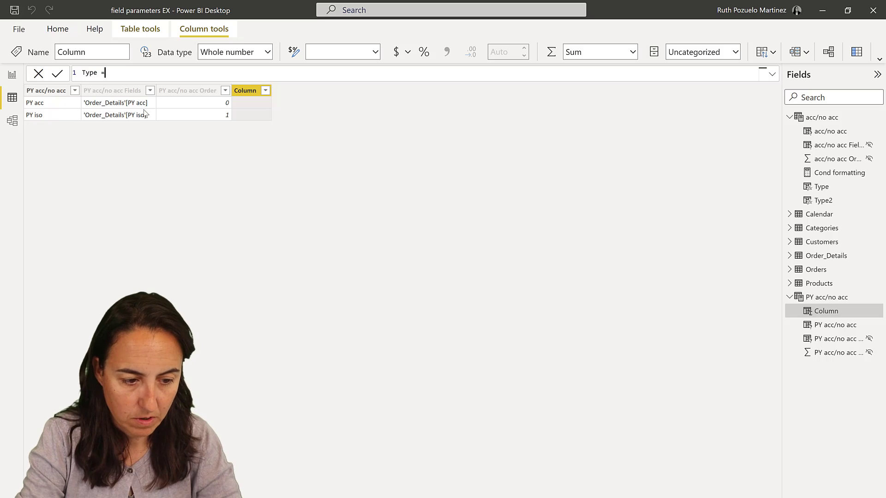
type("ype =")
key("shift+Return")
type("SWITCH(tr")
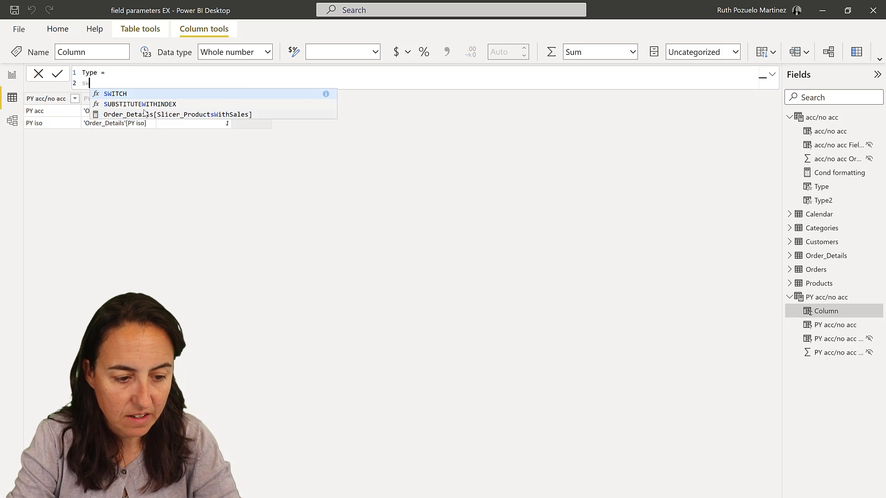
key("Down")
key("Down")
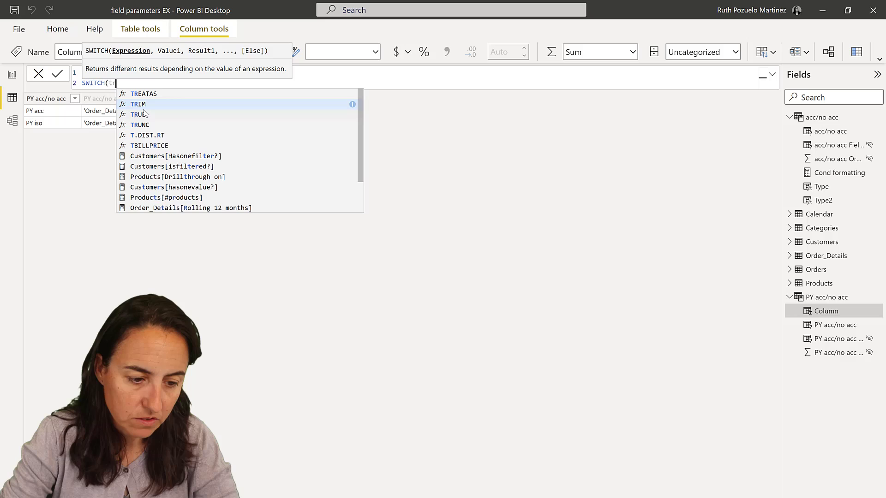
key("Tab")
type("),")
key("shift+Return")
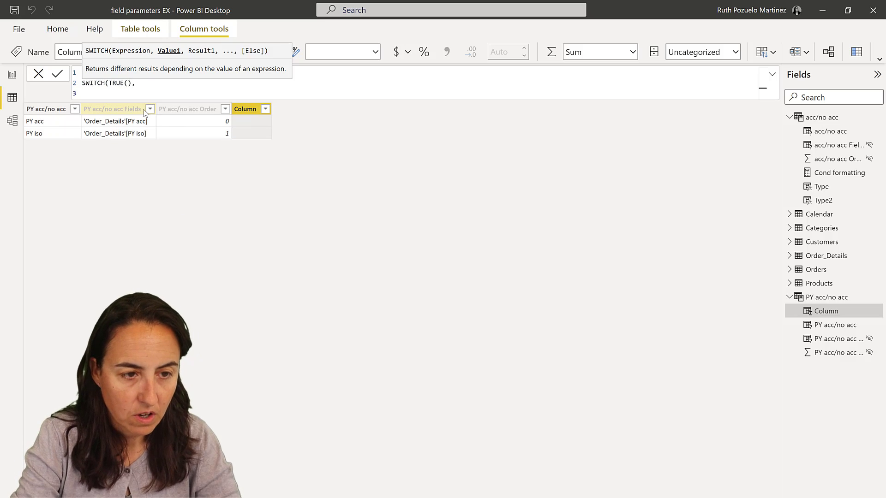
Finish with CONTAINSSTRING('PY acc/no acc'[PY acc/no acc],"acc") returning Accumulated, else Isolated, and commit.
type("cpnt")
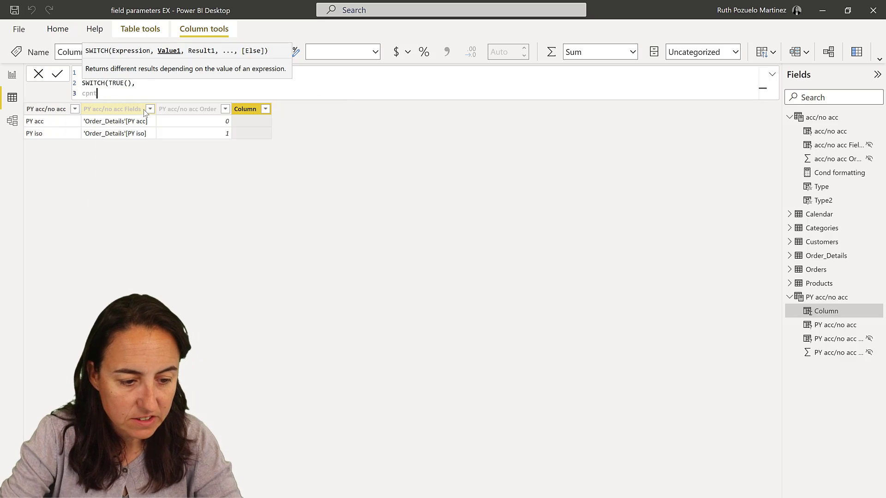
type("otai")
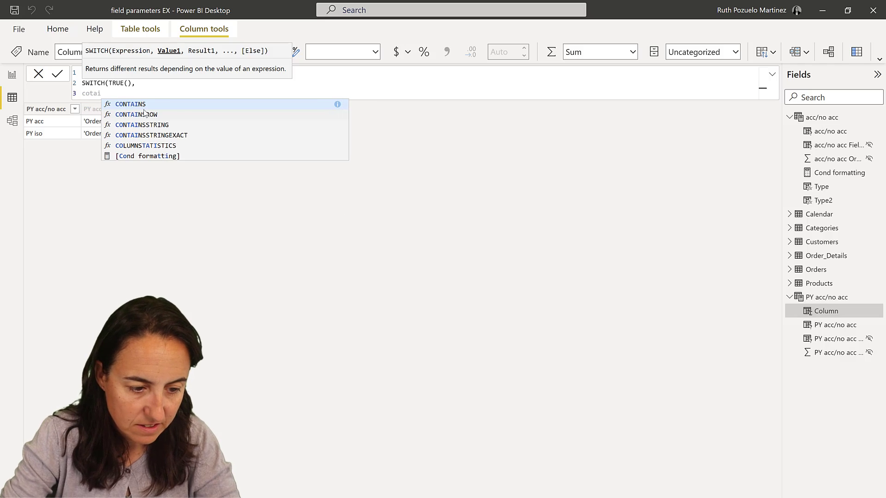
key("Tab")
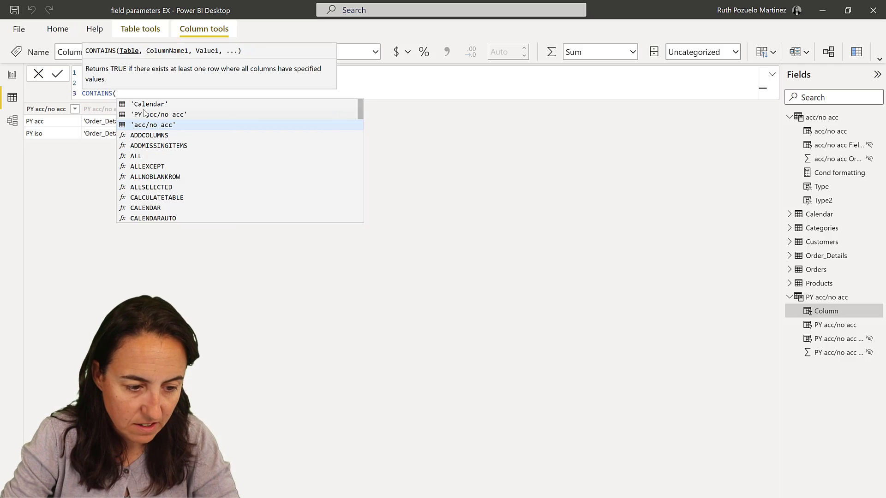
key("BackSpace")
type("s")
key("Tab")
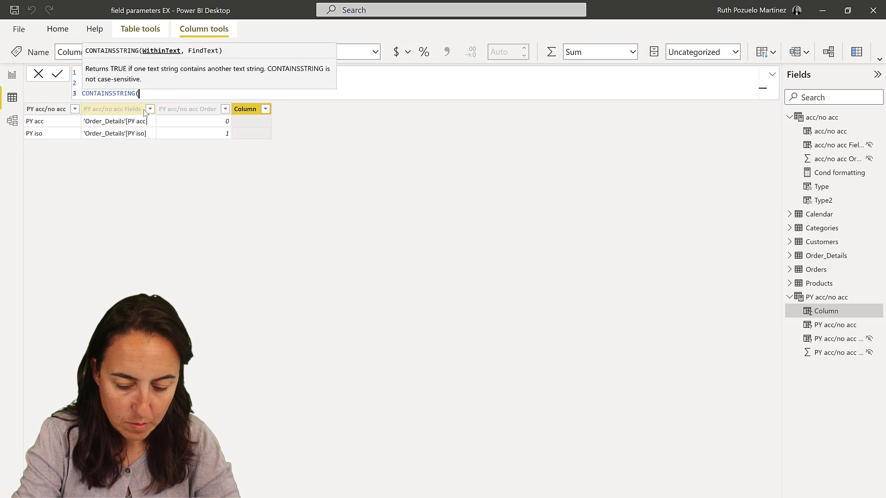
type("py")
key("Down")
key("Down")
key("Down")
key("Down")
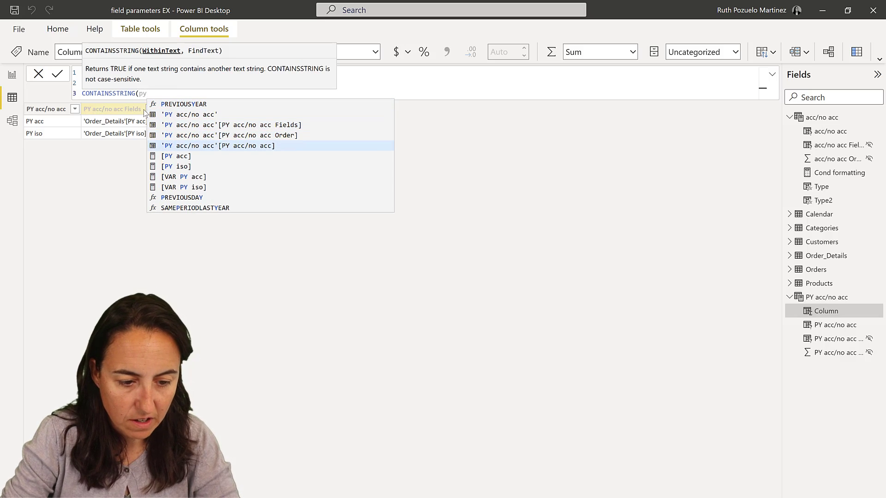
key("Tab")
type(",")
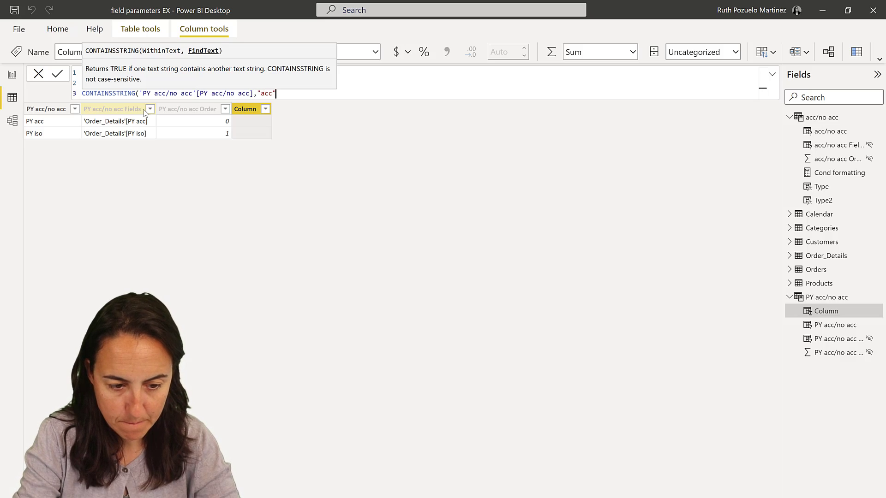
type("\"acc\"), \"Accumulat")
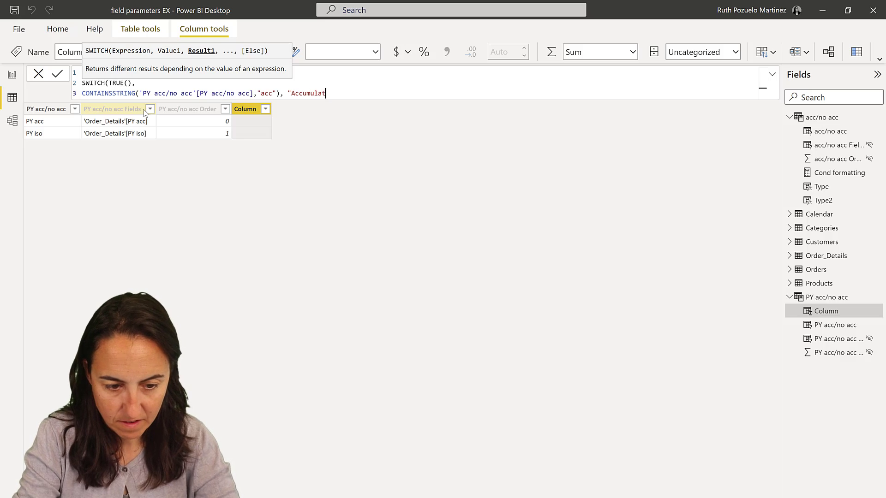
type(", \"Isolated")
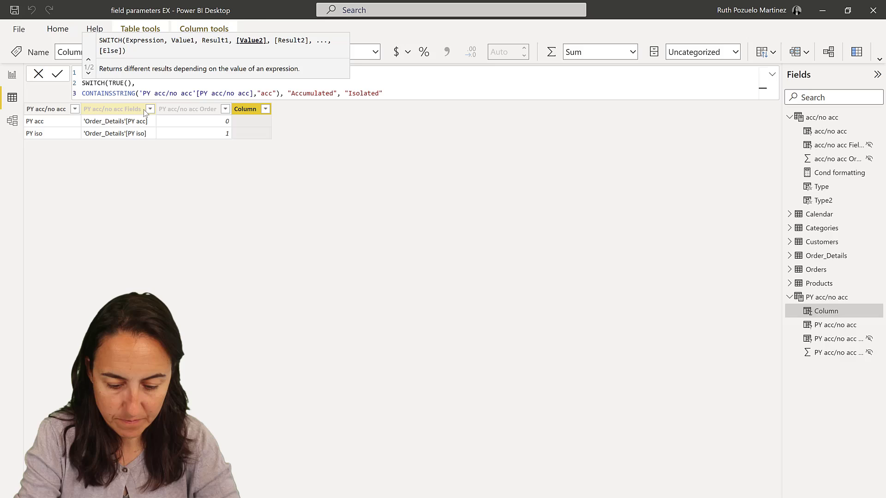
type(")")
key("Return")
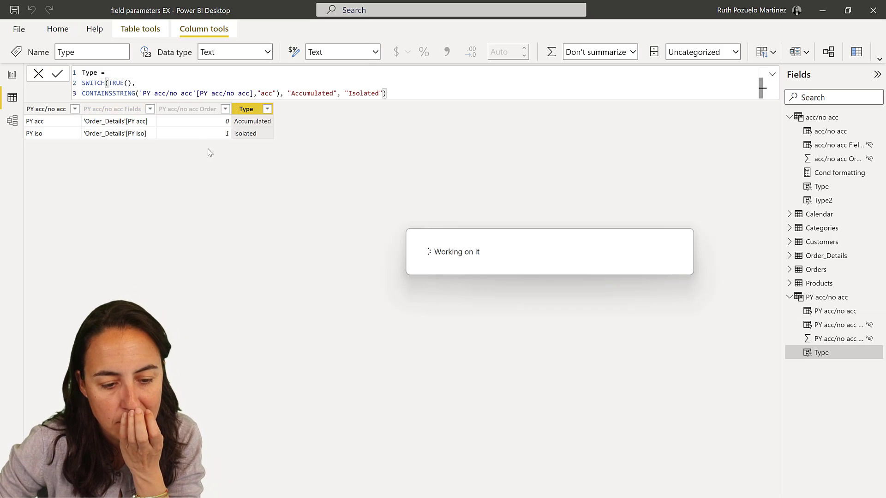
In Model view, link the acc/no acc table's Type column to PY acc/no acc's Type column.
left_click(12, 121)
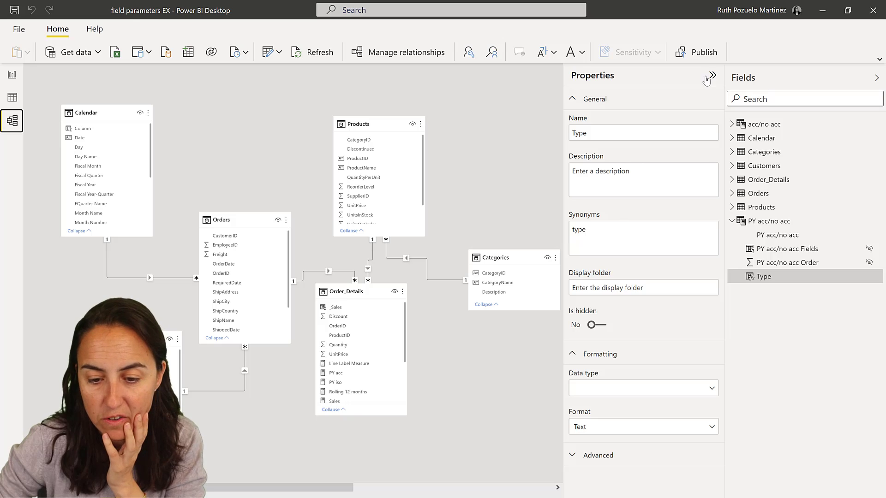
left_click(712, 75)
left_click(876, 78)
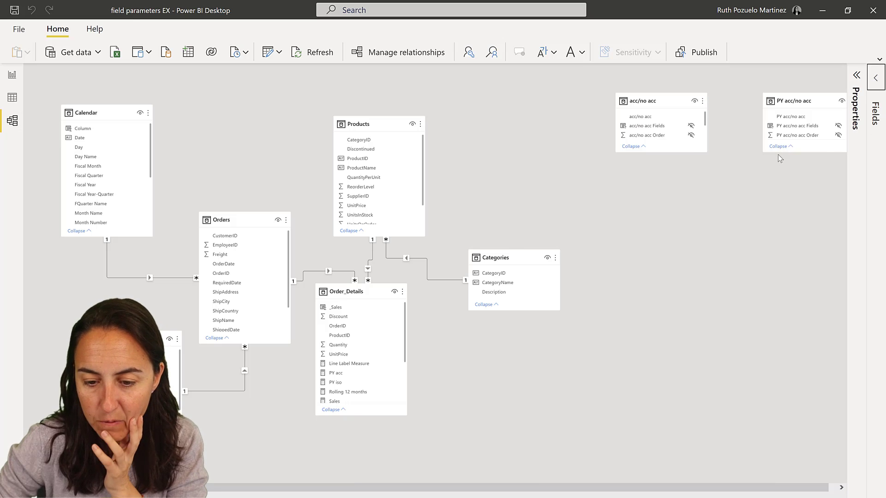
scroll(798, 127, "down", 1)
scroll(646, 128, "down", 2)
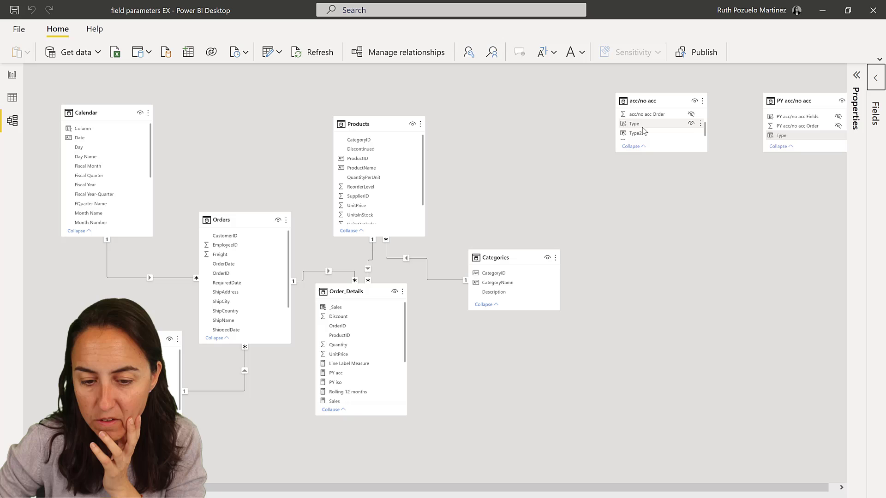
scroll(645, 131, "down", 1)
left_click(636, 121)
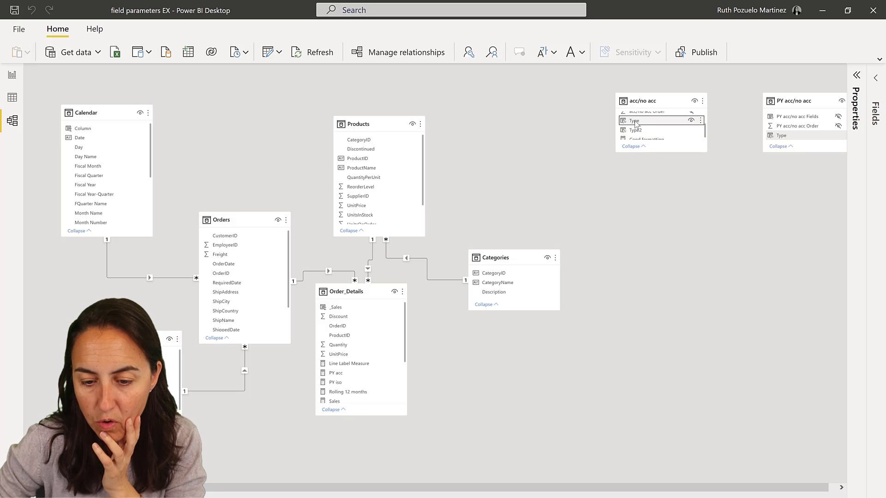
left_click_drag(635, 124, 787, 138)
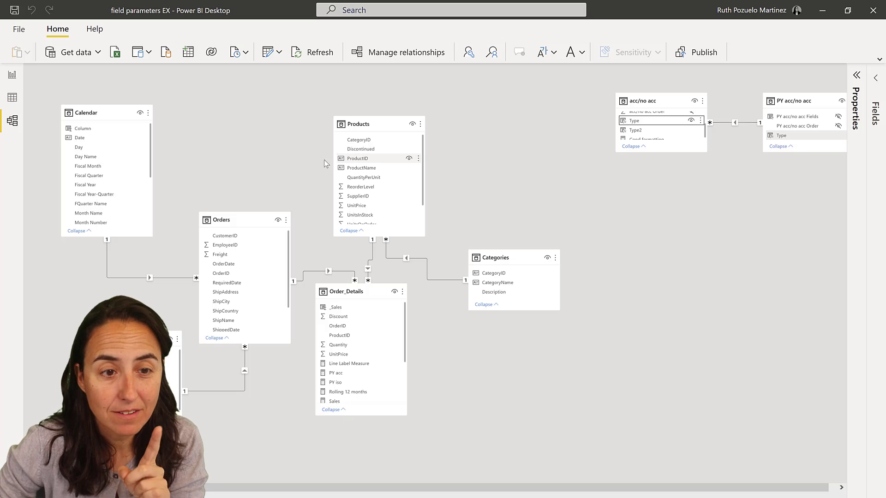
Put PY acc/no acc in the combo chart's Line y-axis and add PY acc/no acc Type to the Accumulated/Isolated slicer.
left_click(13, 76)
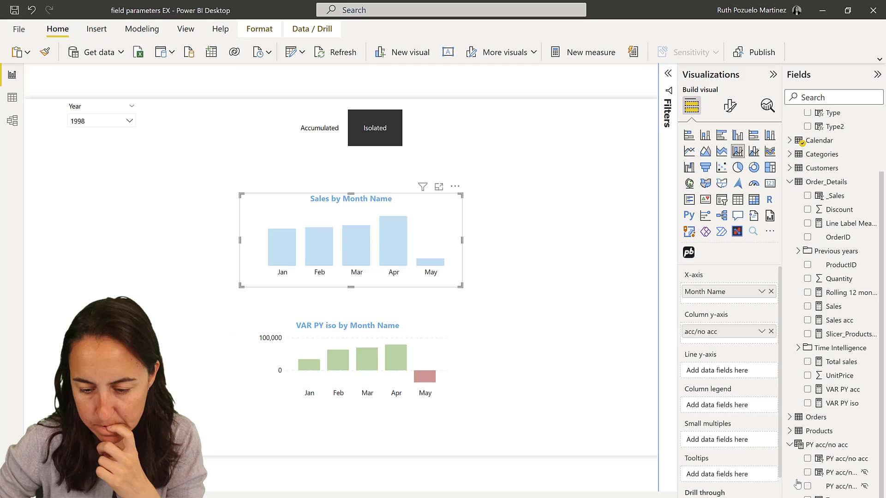
left_click_drag(851, 462, 726, 373)
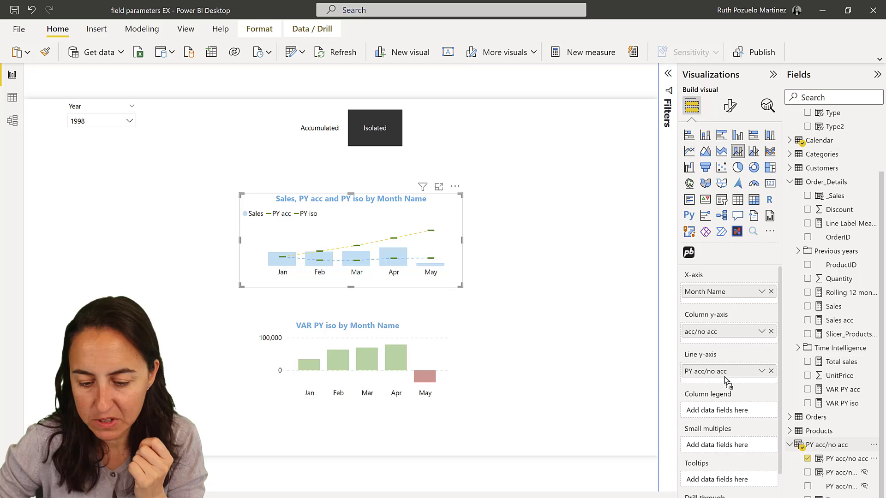
left_click(389, 131)
left_click(389, 131)
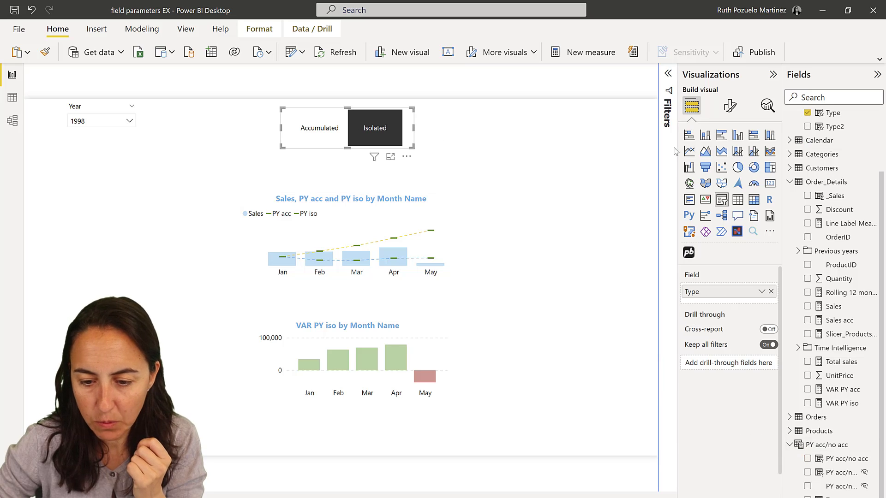
left_click_drag(807, 460, 600, 298)
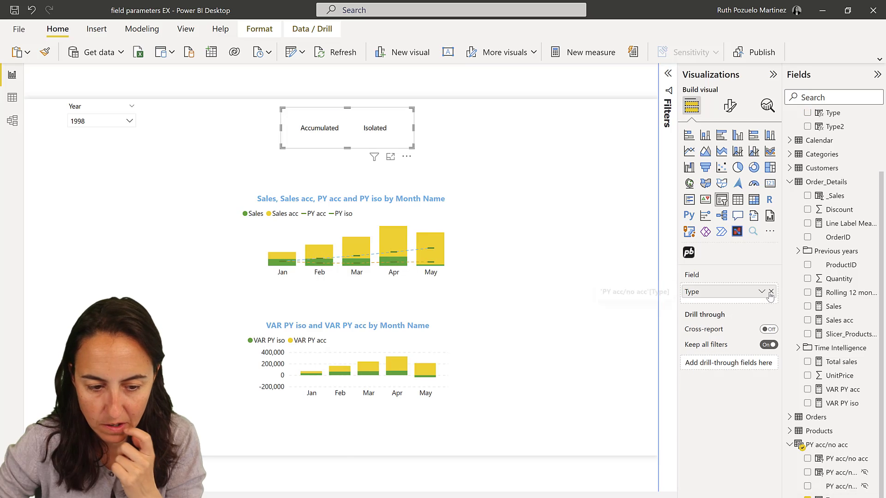
Toggle the slicer between Isolated and Accumulated to check both charts switch measures.
left_click(377, 134)
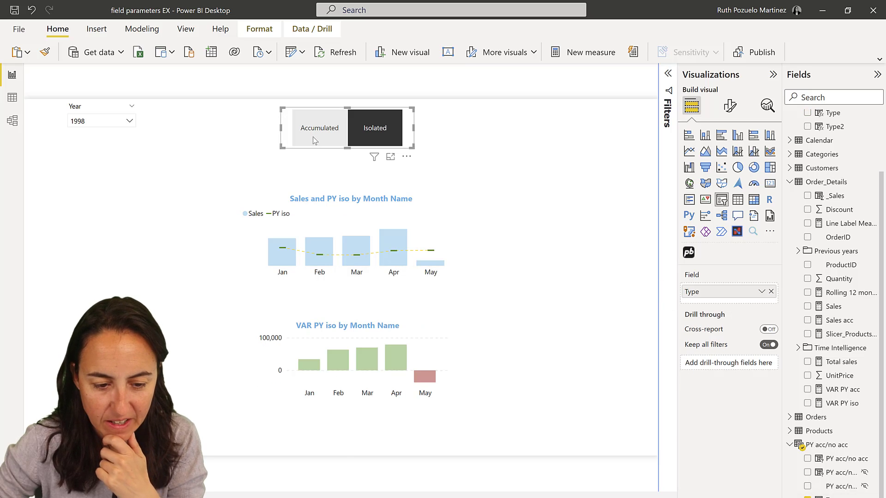
left_click(316, 139)
left_click(381, 141)
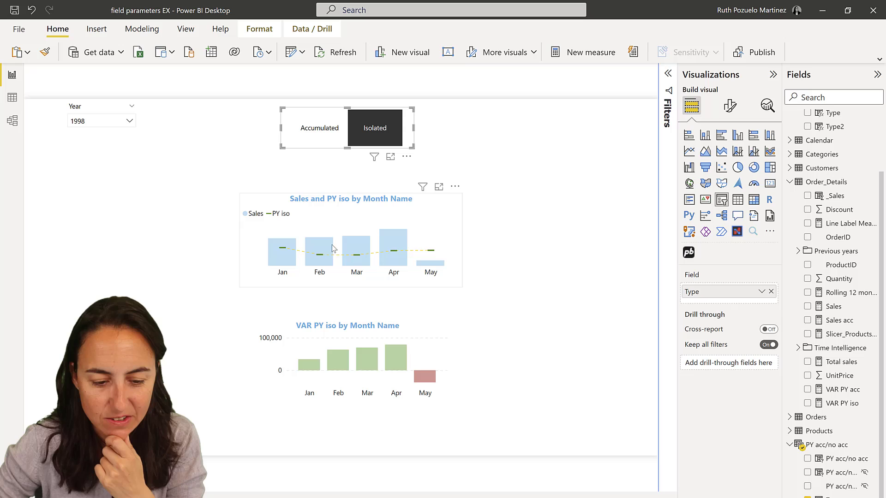
left_click(319, 131)
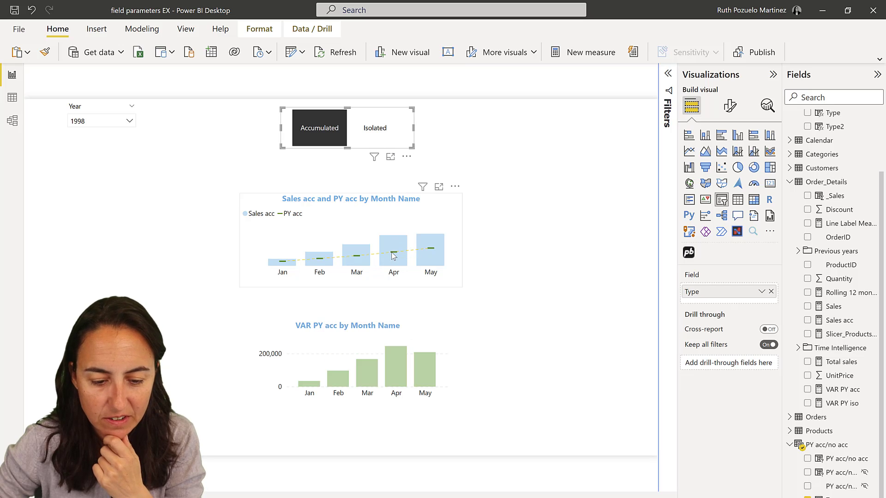
mouse_move(393, 257)
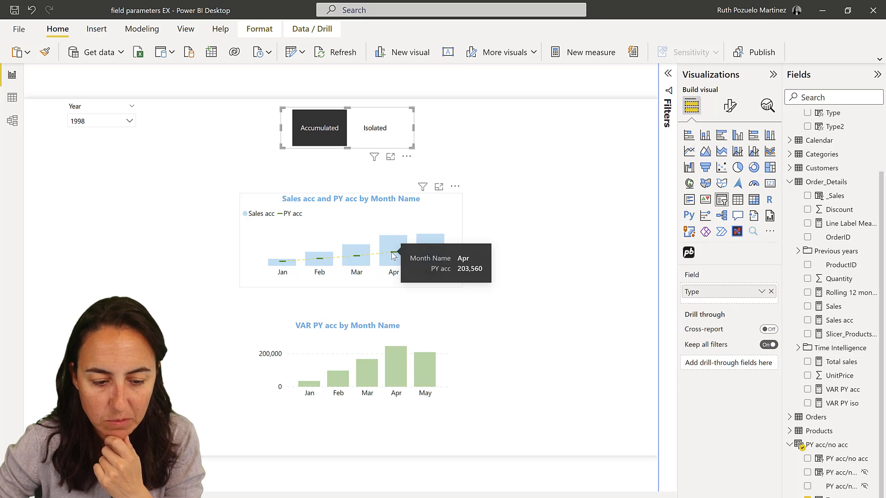
left_click(374, 135)
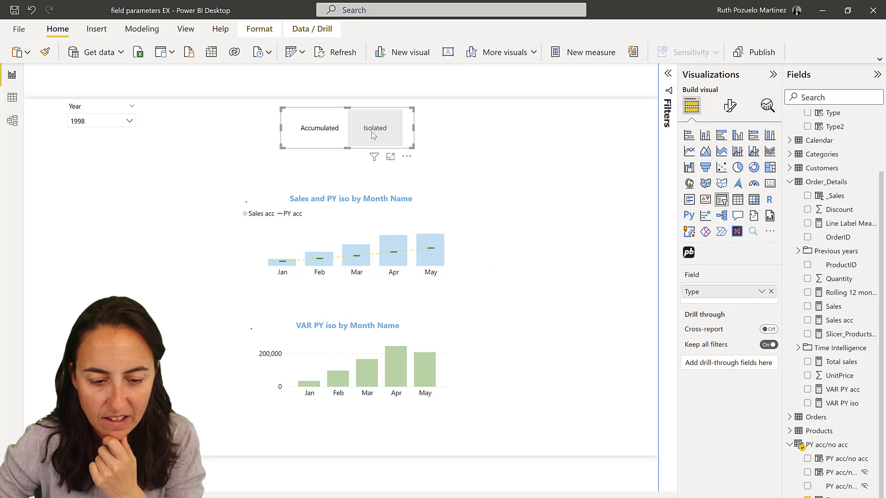
mouse_move(394, 257)
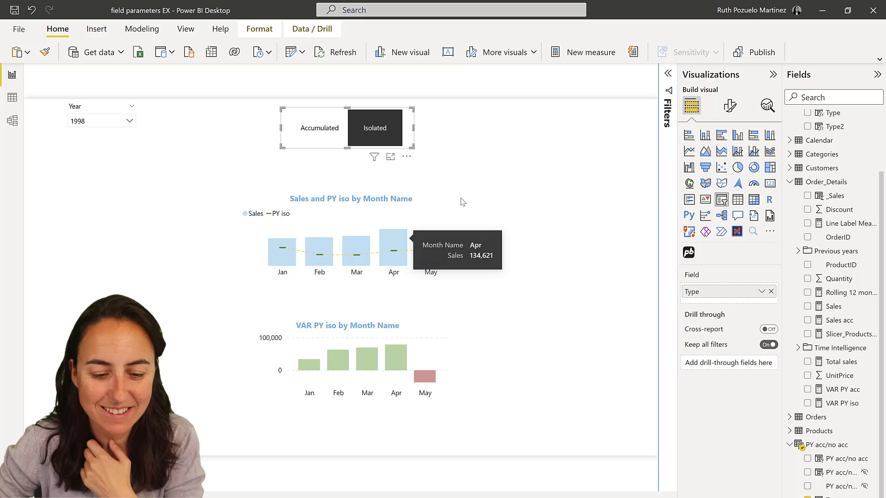
Select the top Sales chart, re-test the slicer toggles, and bring up its Format visual options.
left_click(427, 225)
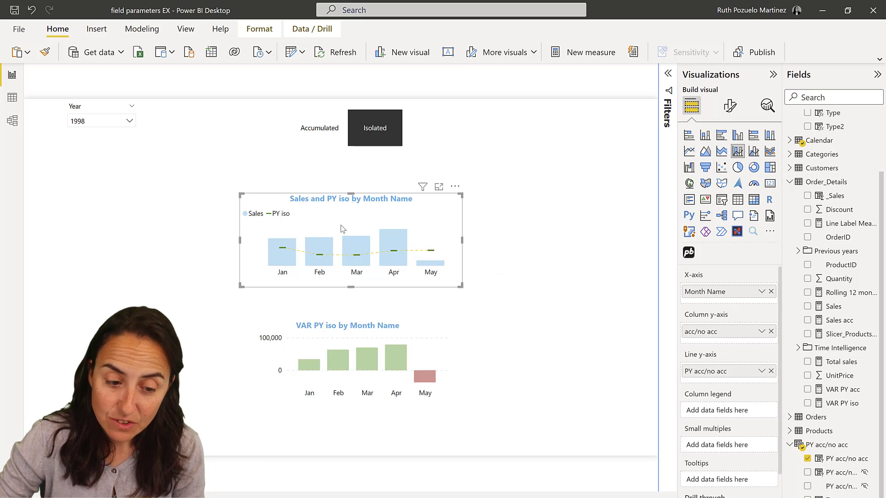
left_click(318, 133)
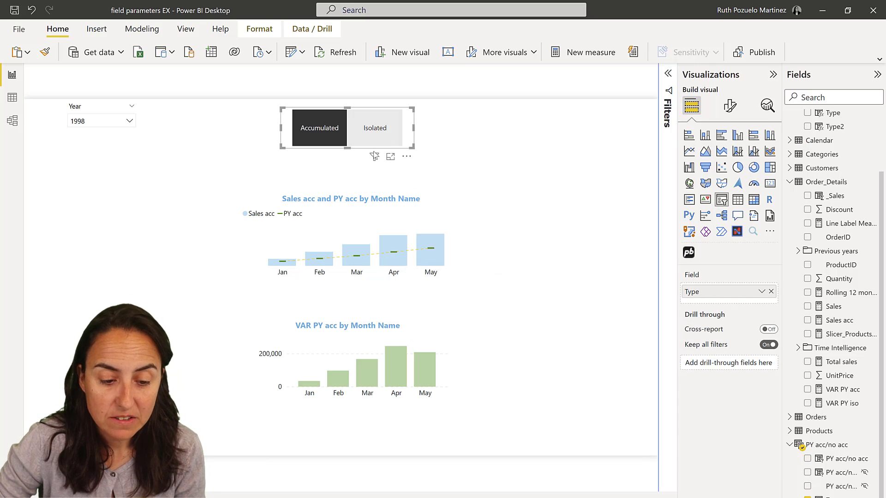
left_click(380, 140)
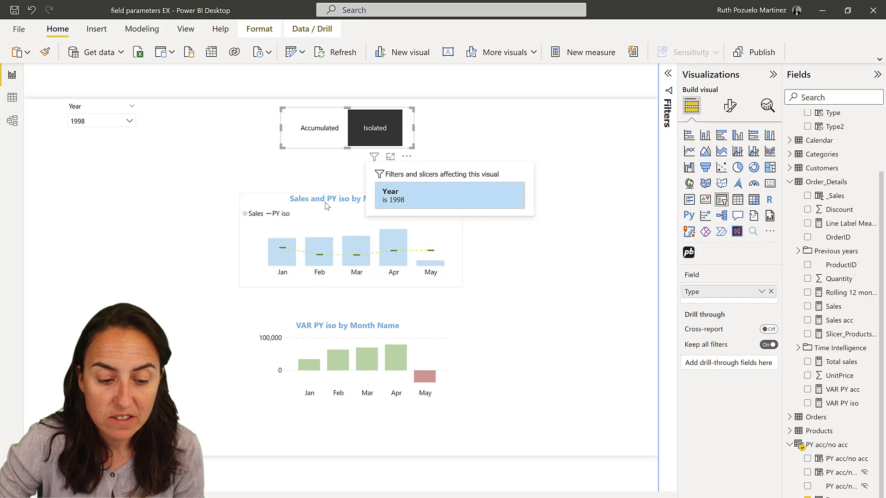
left_click(322, 130)
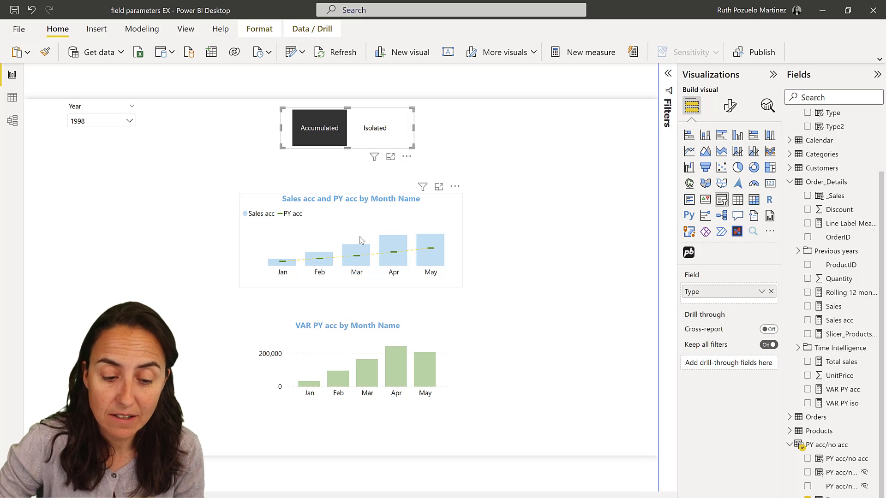
left_click(381, 126)
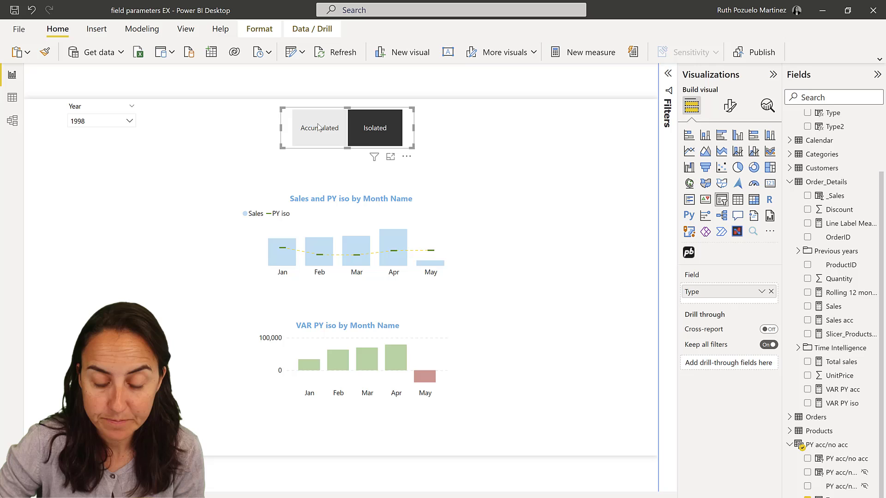
left_click(434, 223)
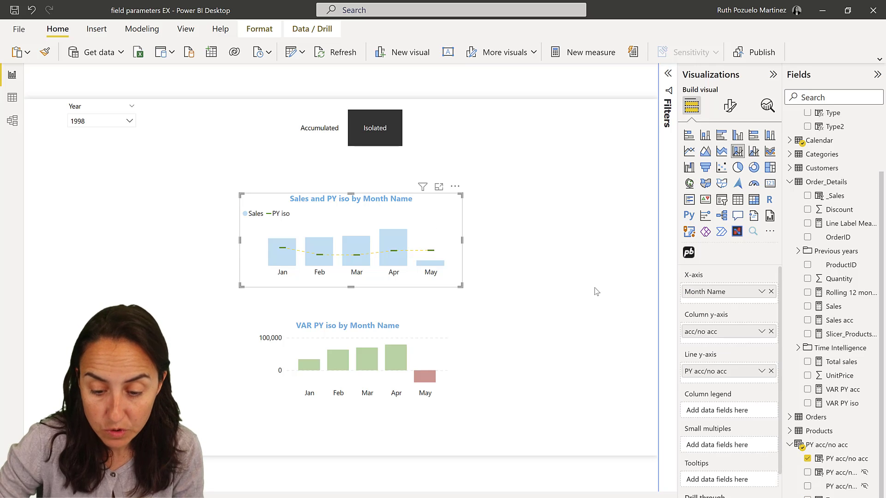
left_click(731, 113)
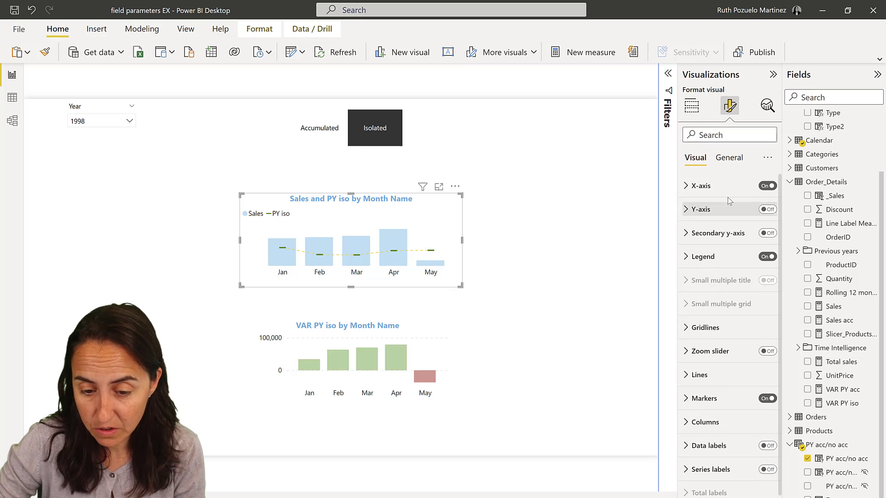
Set the top chart's General > Title text to the field value acc/no acc Type2.
scroll(724, 423, "down", 1)
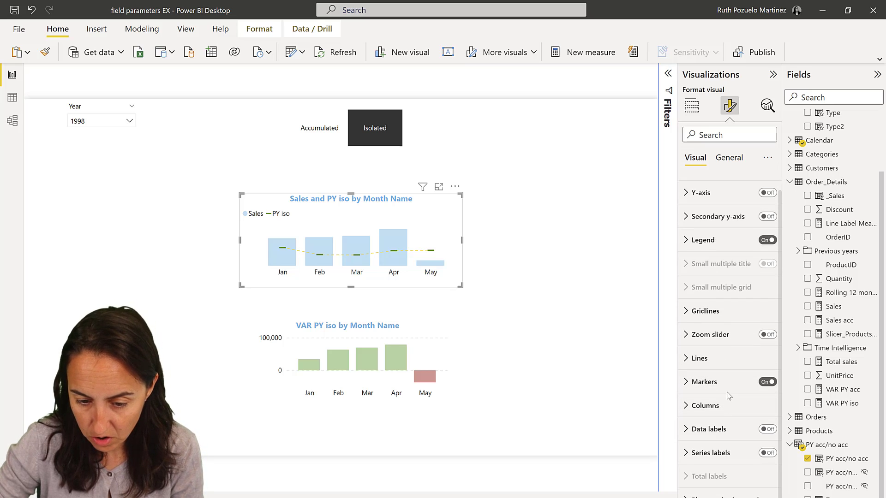
scroll(728, 395, "up", 1)
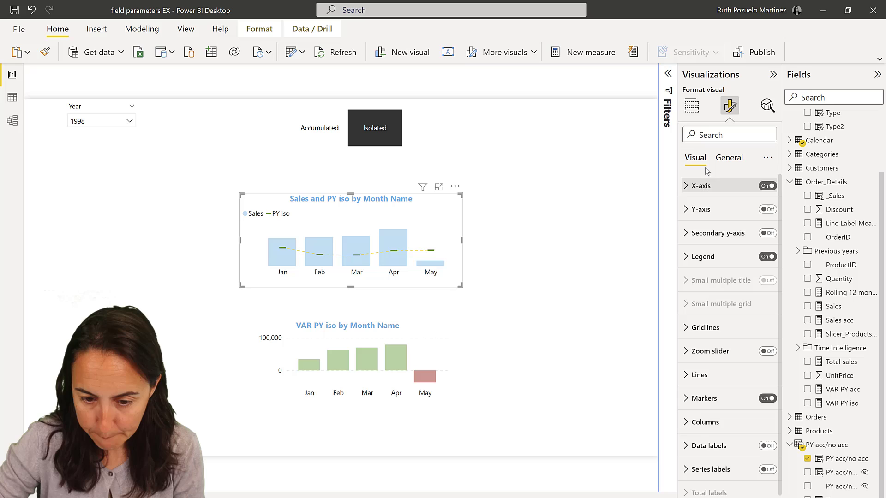
left_click(729, 158)
left_click(699, 209)
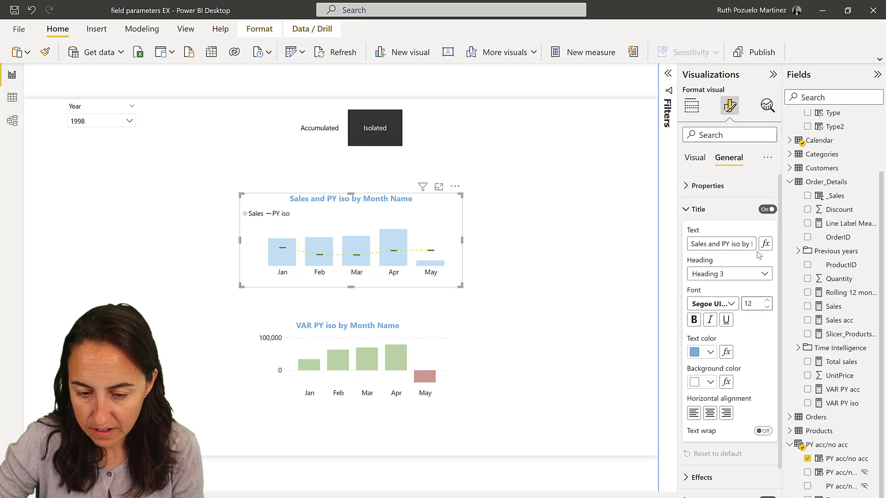
scroll(759, 255, "down", 3)
scroll(743, 273, "up", 3)
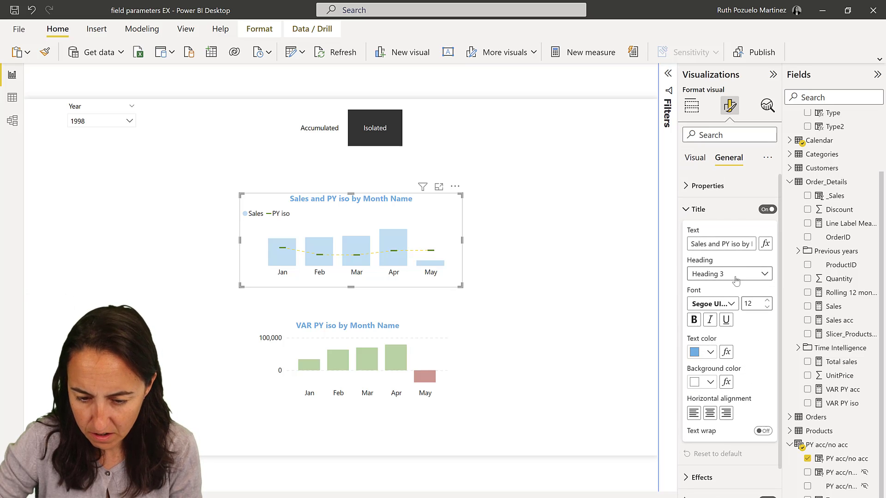
left_click(765, 244)
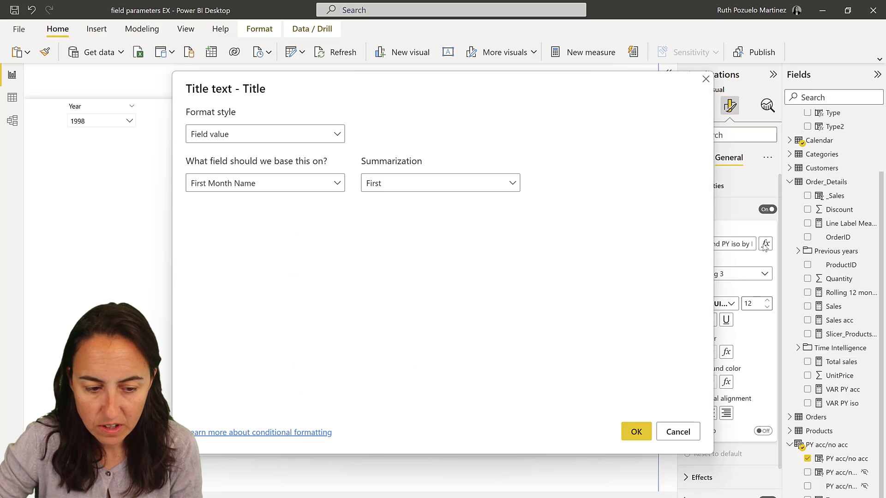
left_click(269, 184)
left_click(191, 225)
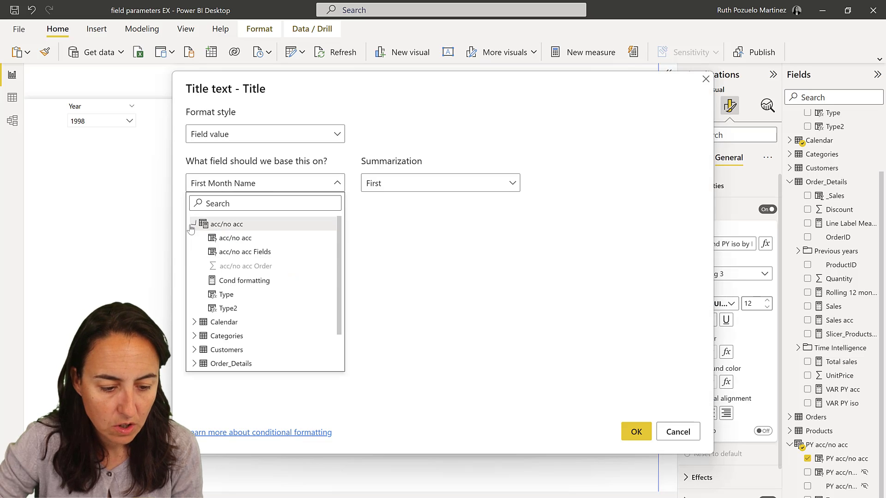
left_click(226, 308)
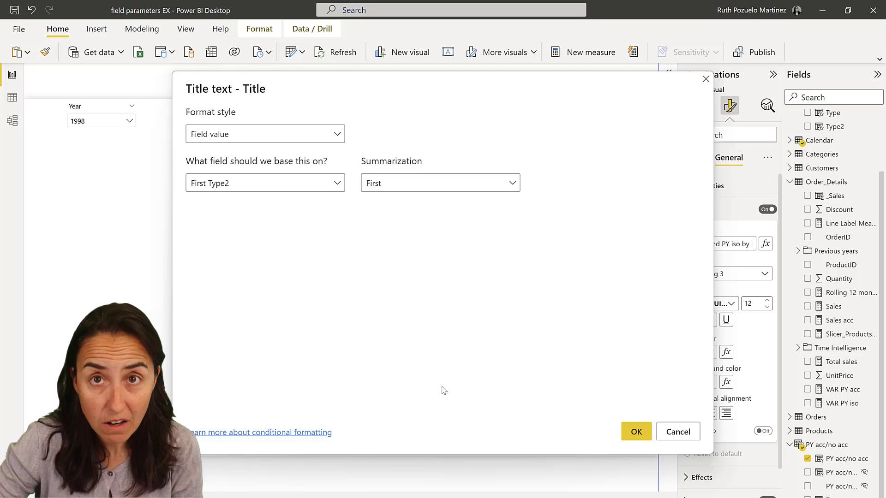
left_click(637, 437)
Toggle the slicer between Accumulated and Isolated to check the title changes between Sales acc and Sales.
left_click(329, 146)
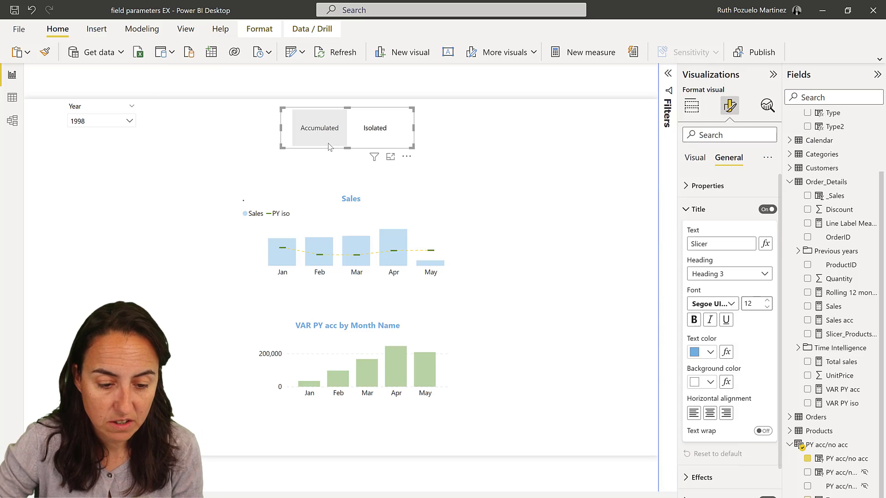
left_click(328, 144)
left_click(326, 139)
left_click(325, 138)
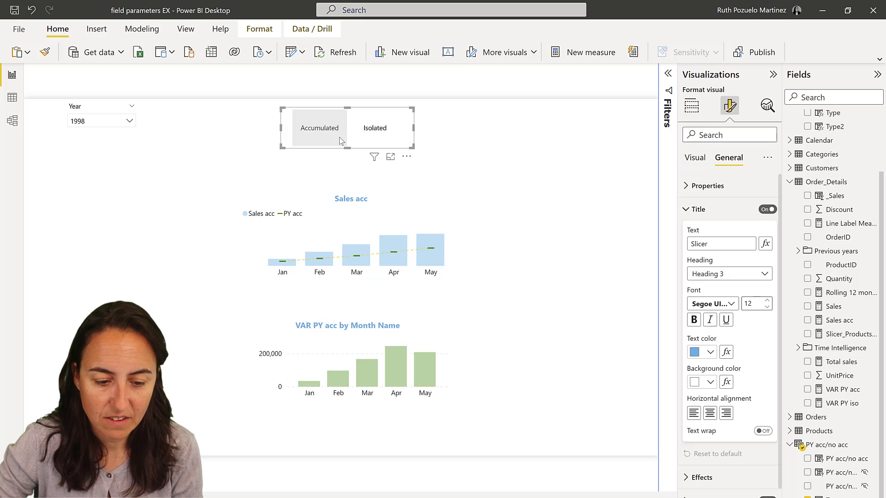
left_click(371, 136)
left_click(327, 137)
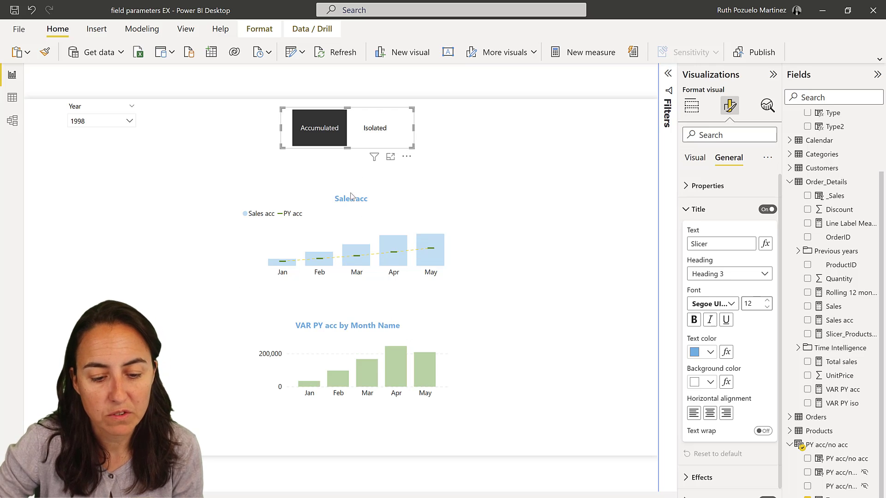